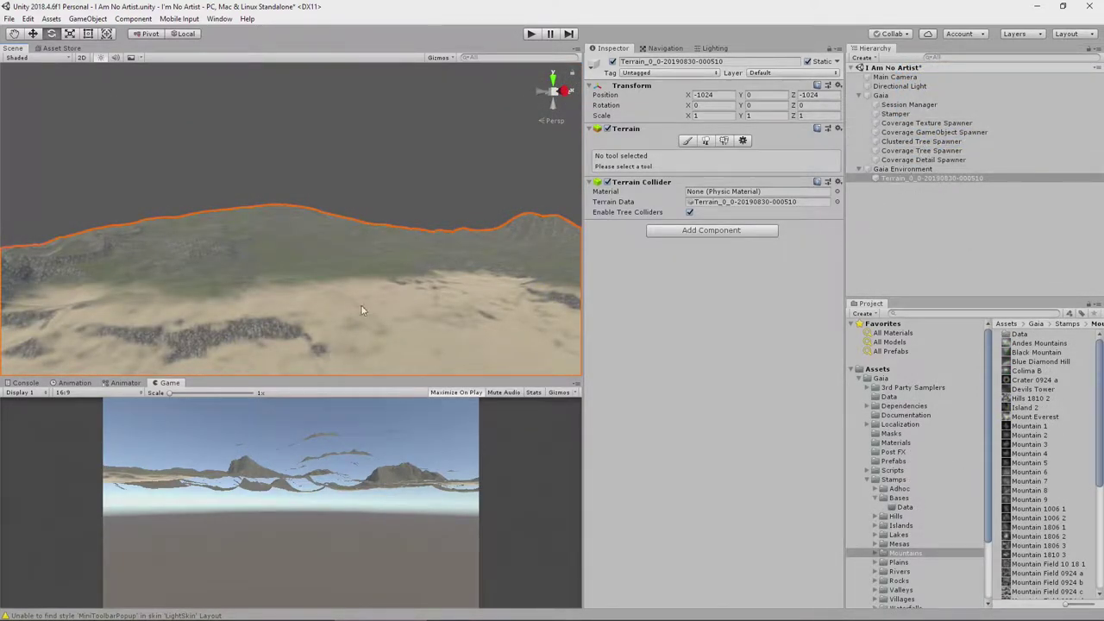
Step: Open the spawner's GR 3D Forge Exteriors resource, showing sea level 50 and terrain height 1000
click(956, 135)
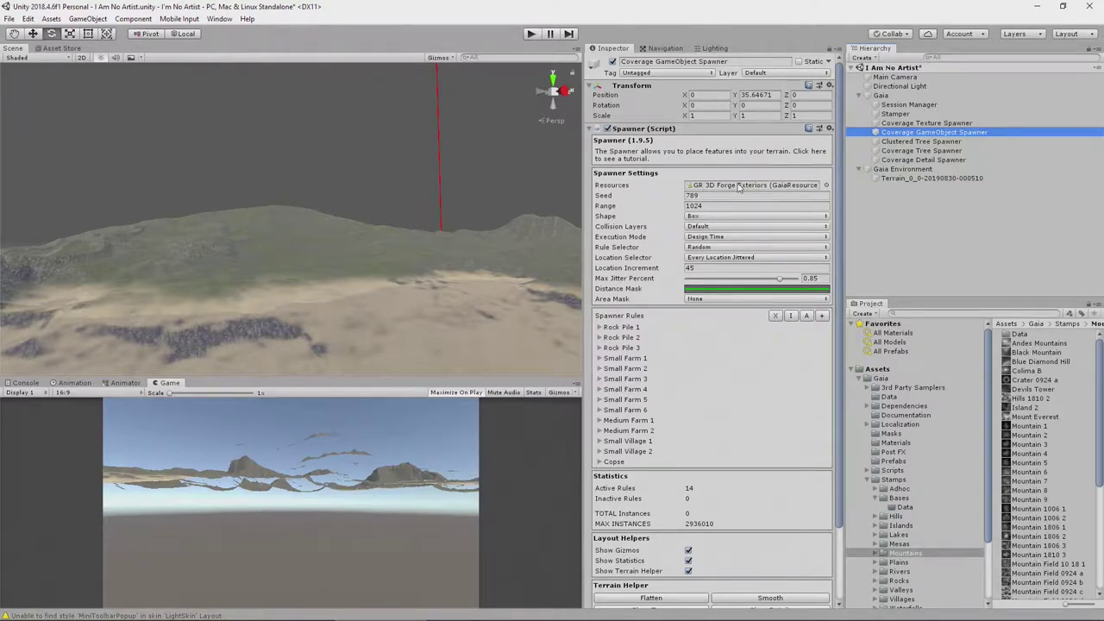
click(738, 186)
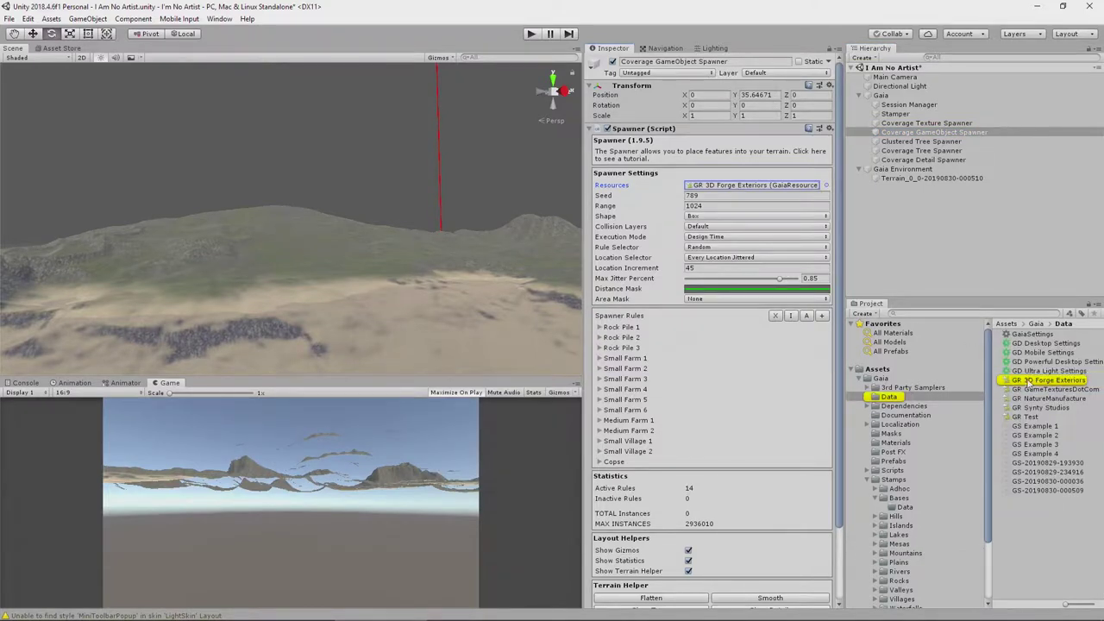
click(1026, 381)
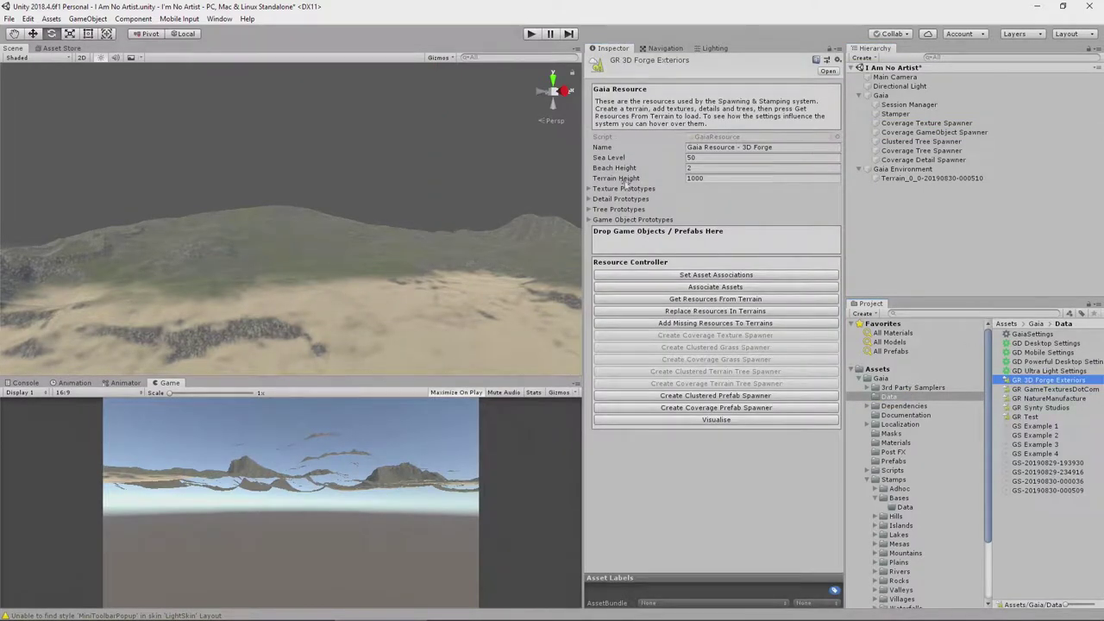
Step: Expand Game Object Prototypes to list Small Farm 1's prefab instances
click(591, 189)
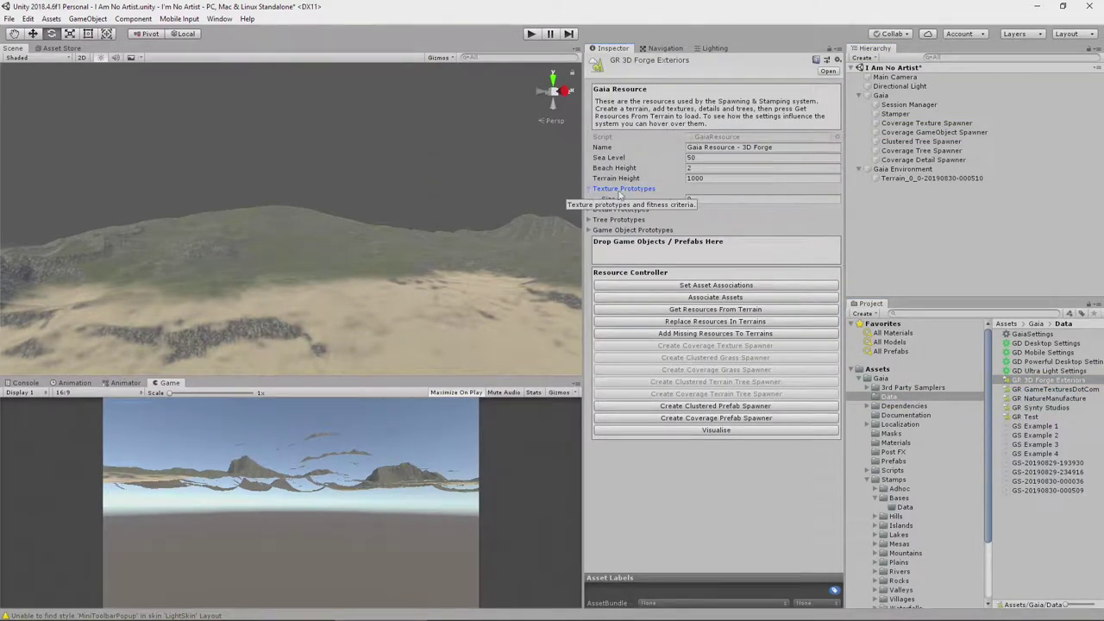
click(592, 189)
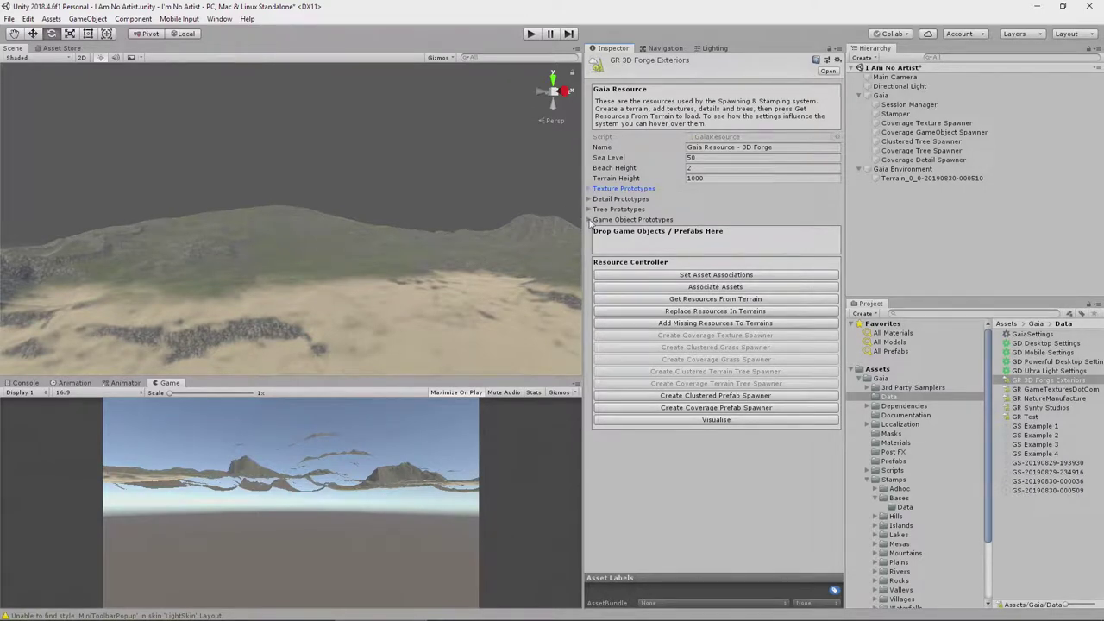
click(590, 220)
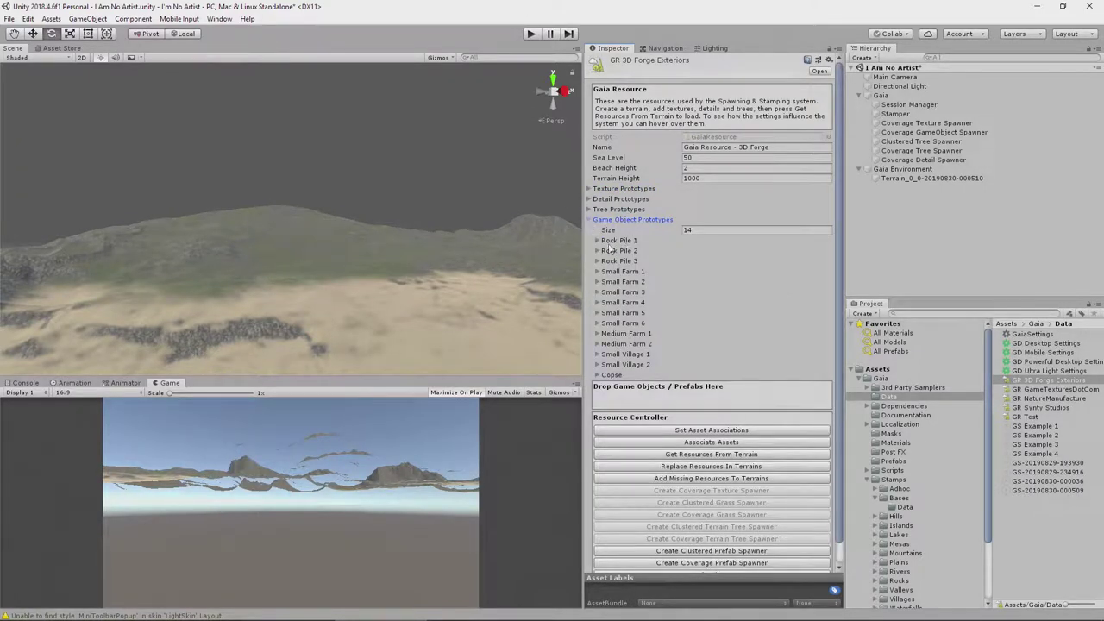
click(596, 272)
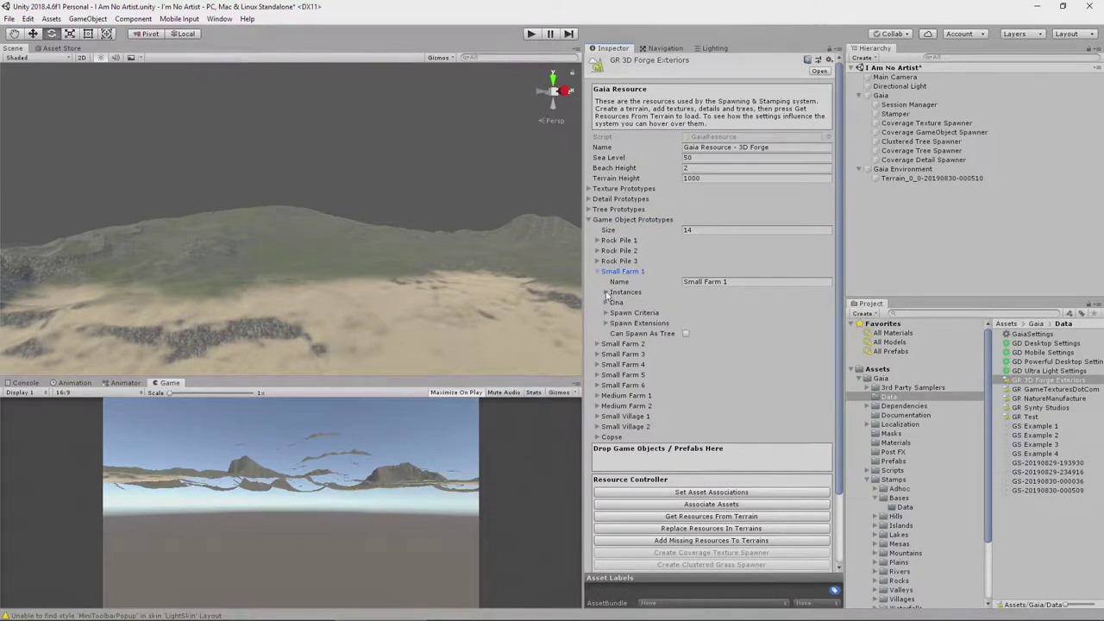
click(607, 292)
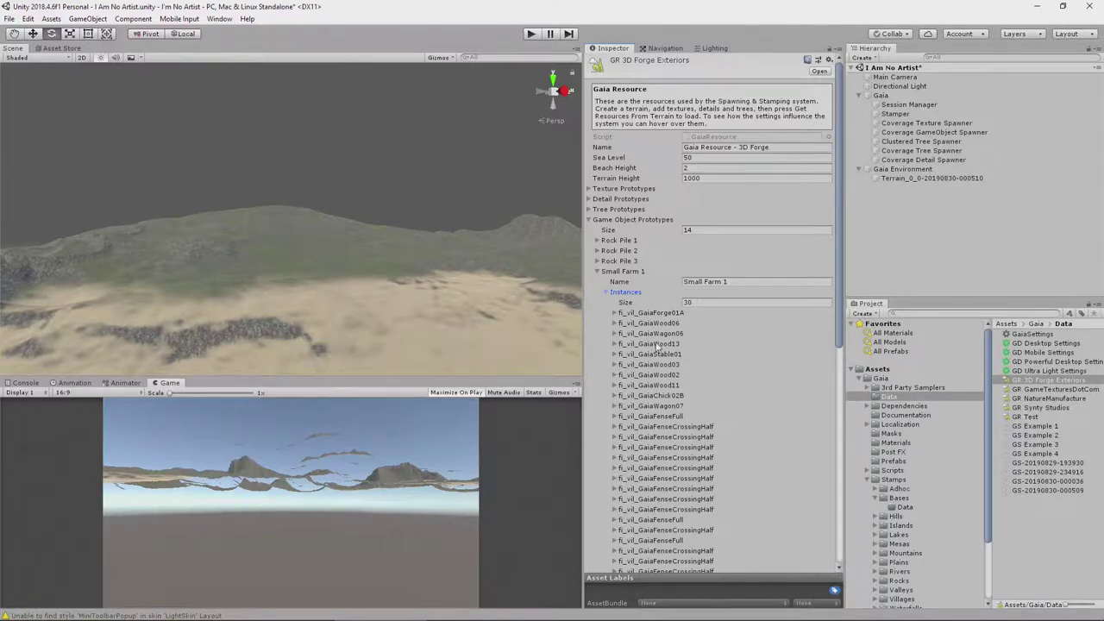
Step: Expand the fi_vil_GaiaWood06 instance and ping its prefab in the 3DForge Props folder
scroll(657, 346, down, 4)
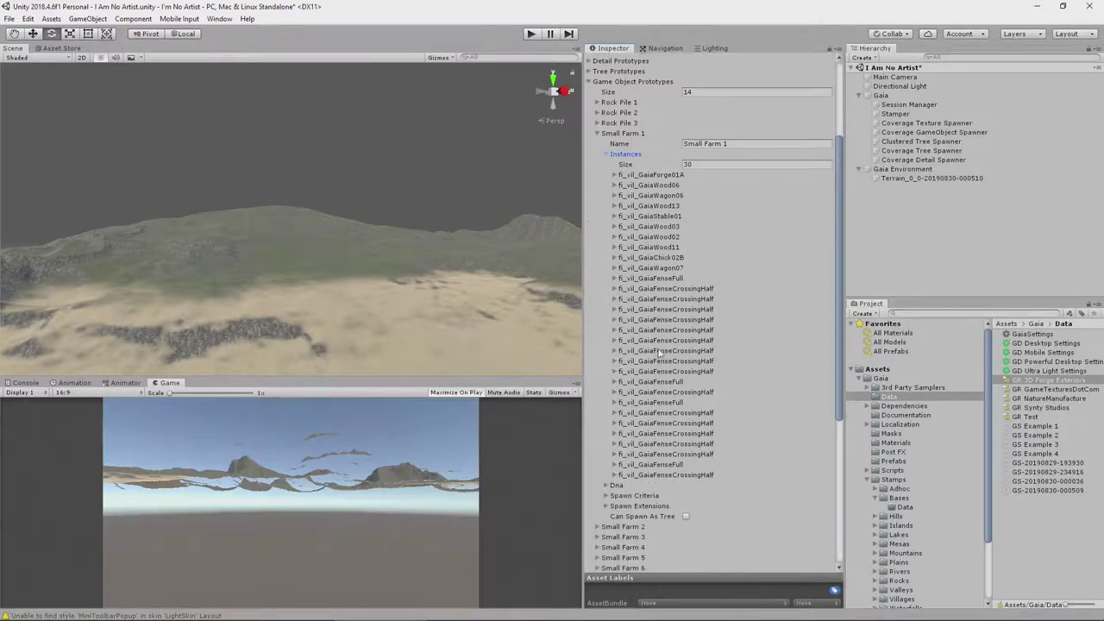
click(614, 185)
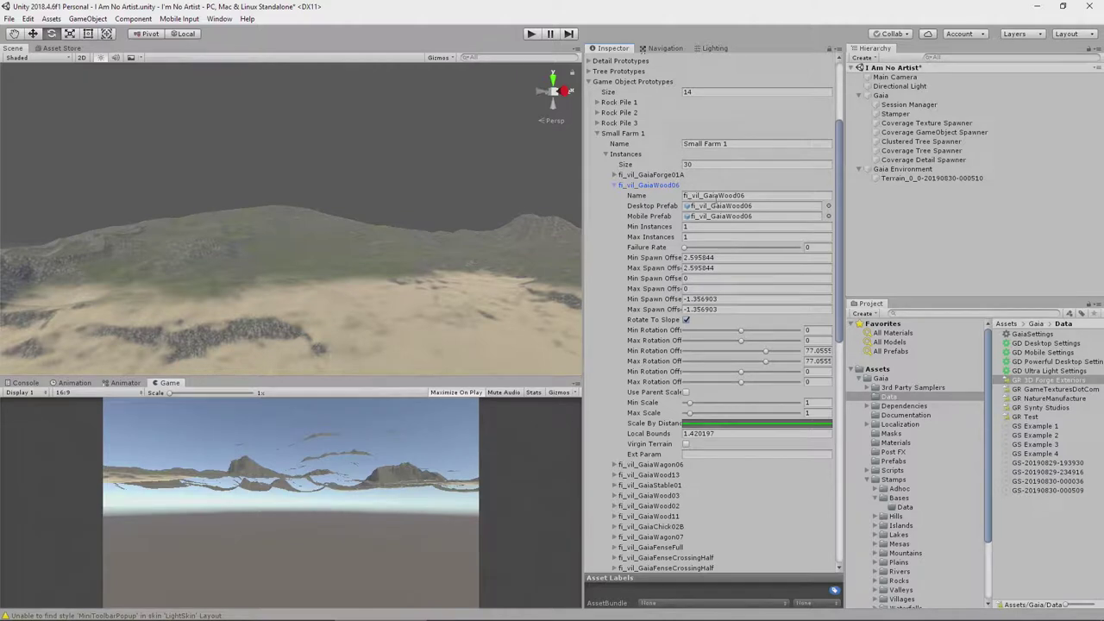
click(739, 208)
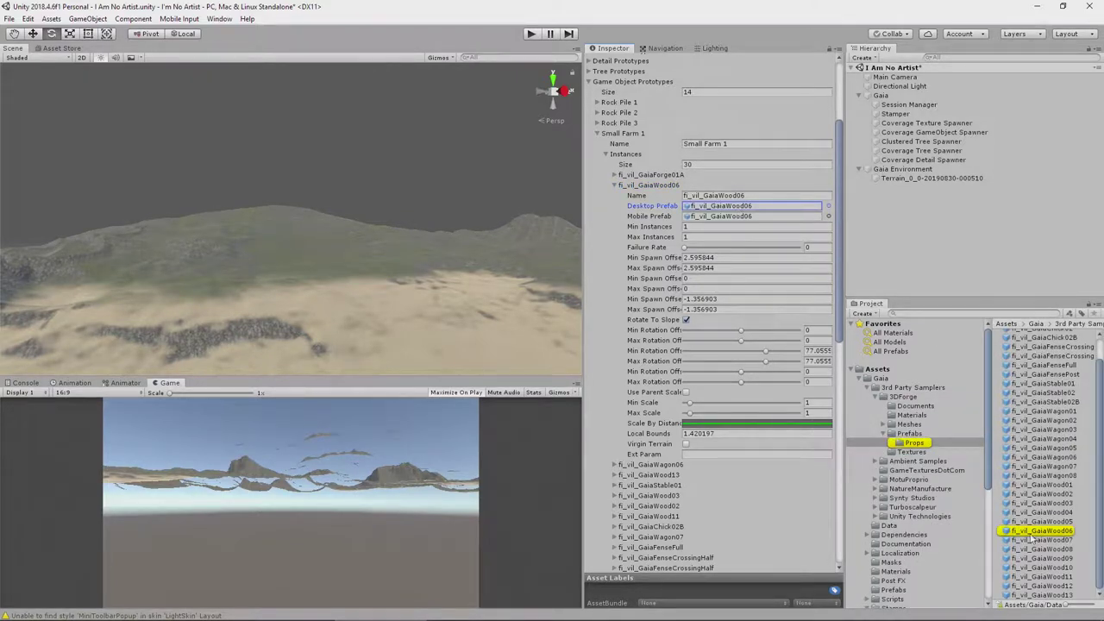
Step: Preview the fi_vil_GaiaWood06 wood pile prefab, then return to the I Am No Artist terrain scene
click(1032, 535)
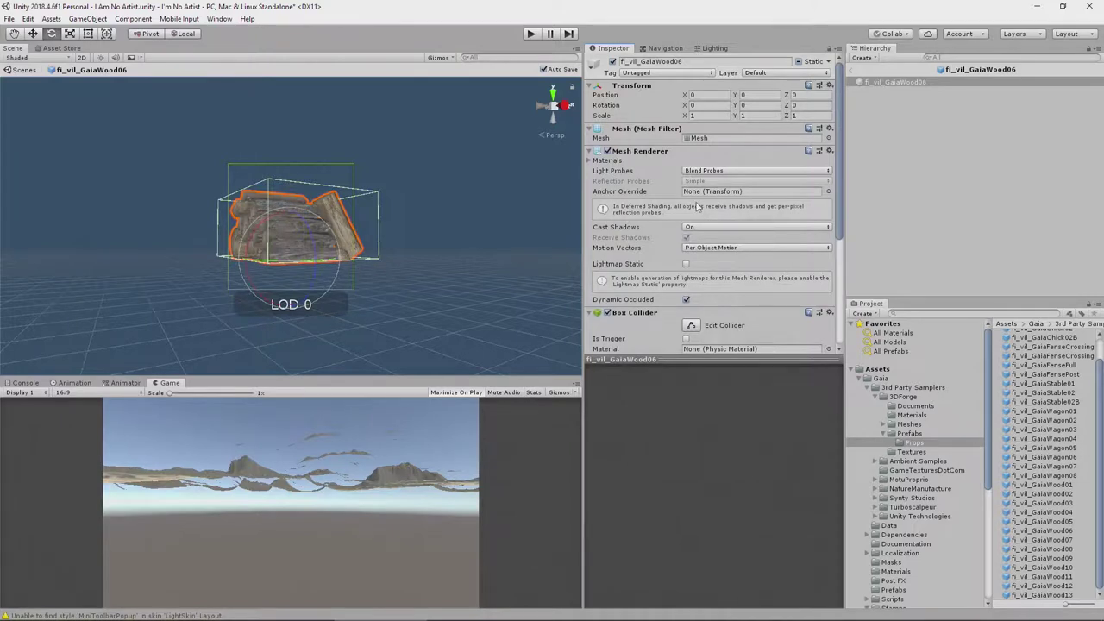
click(905, 398)
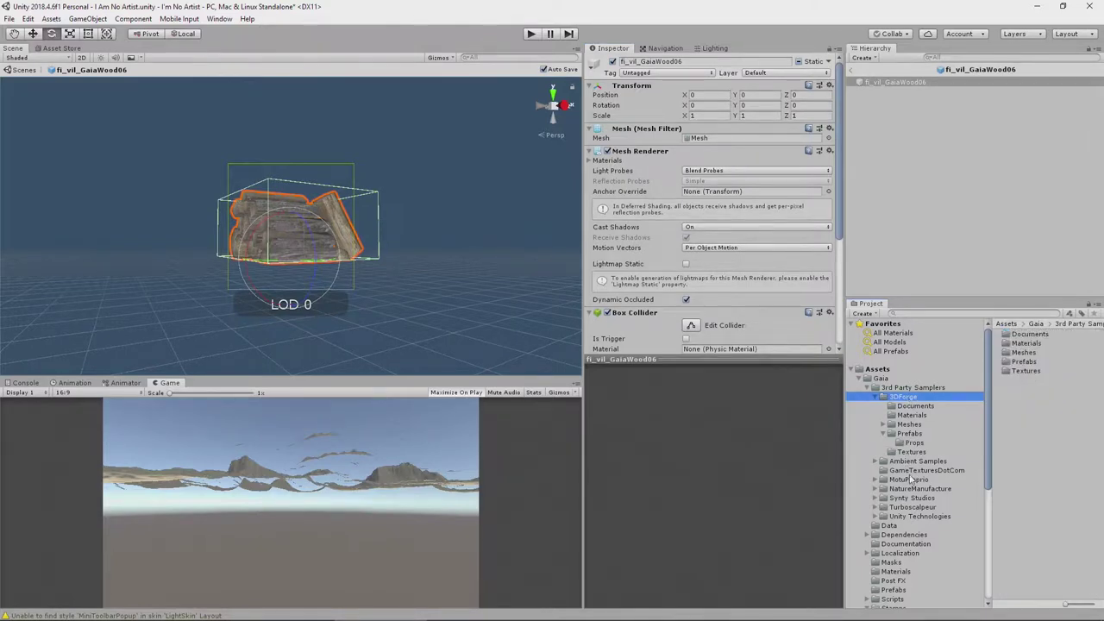
click(849, 70)
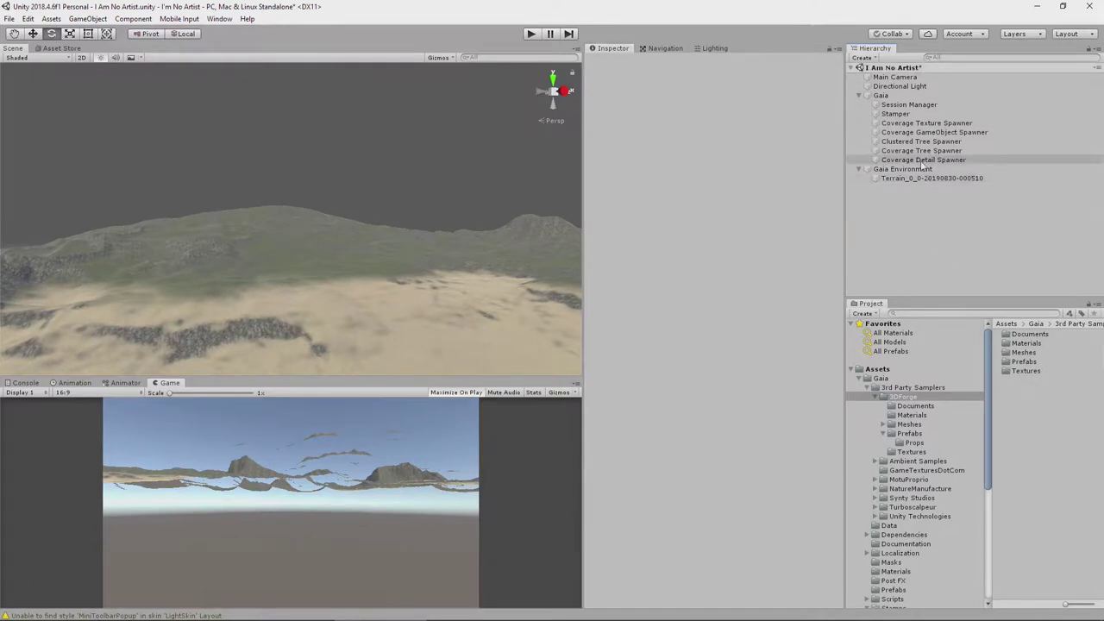
Step: Recheck Small Farm 1 in the GR 3D Forge Exteriors resource, then reselect the Coverage GameObject Spawner
click(928, 132)
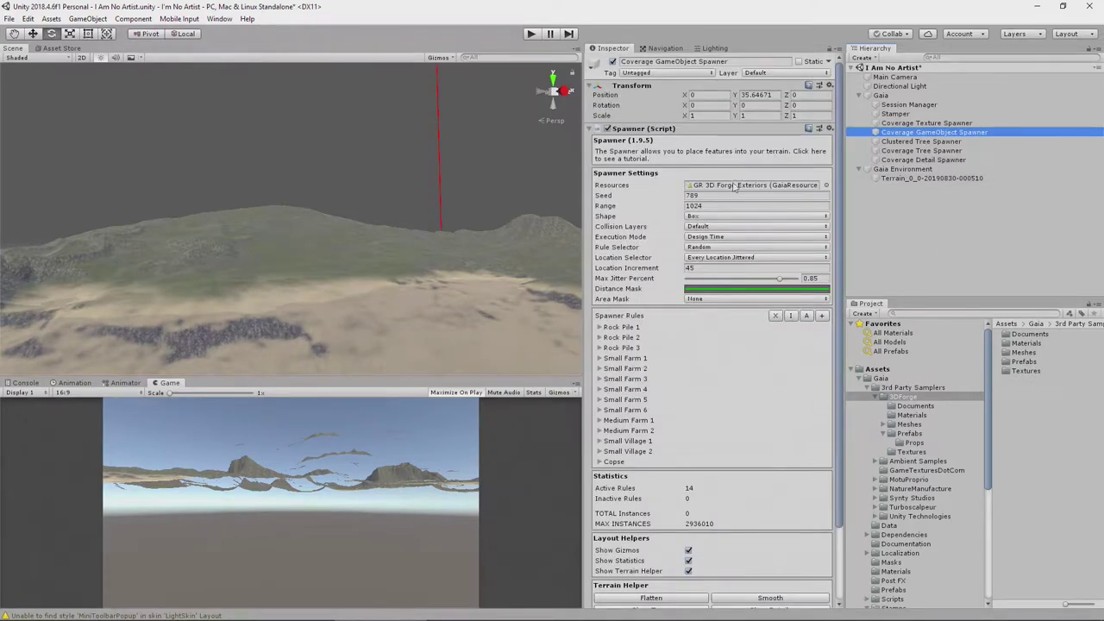
double_click(737, 185)
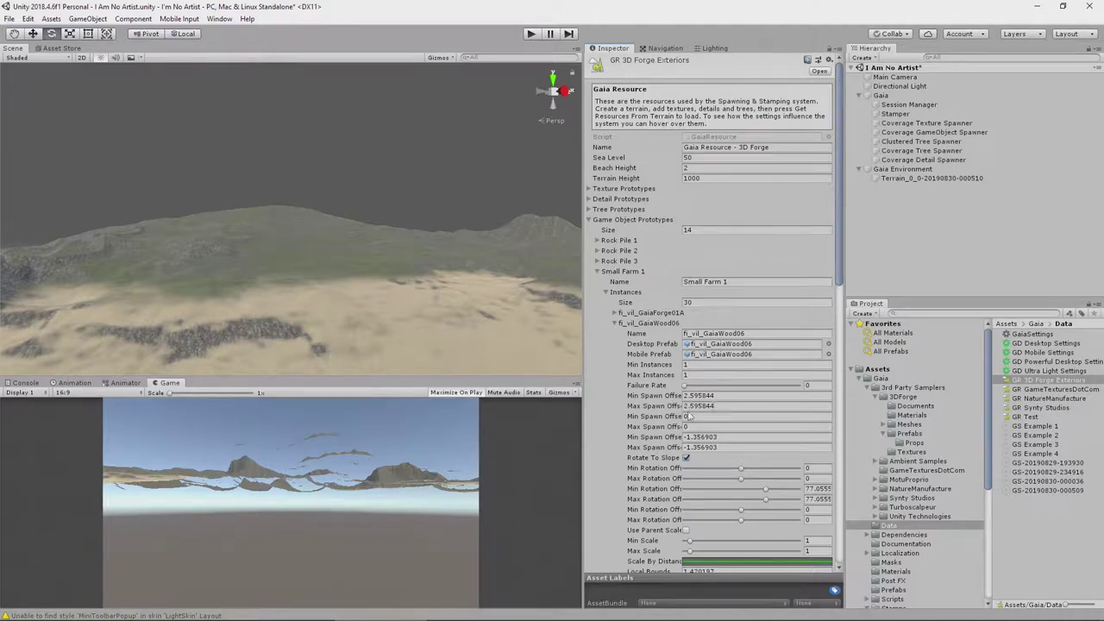
scroll(677, 457, down, 3)
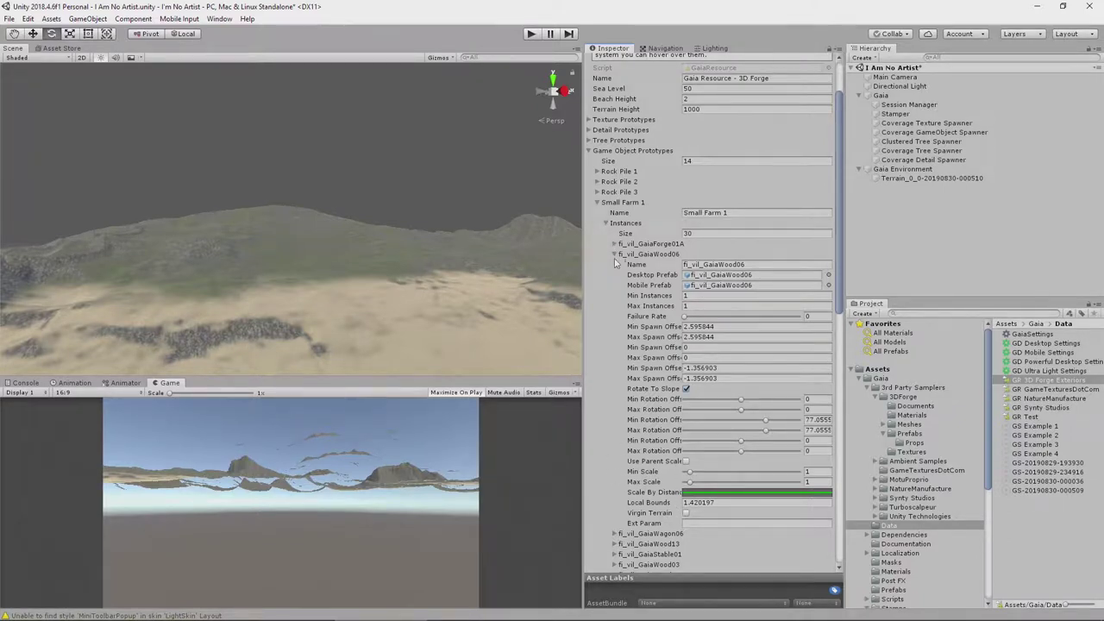
click(598, 203)
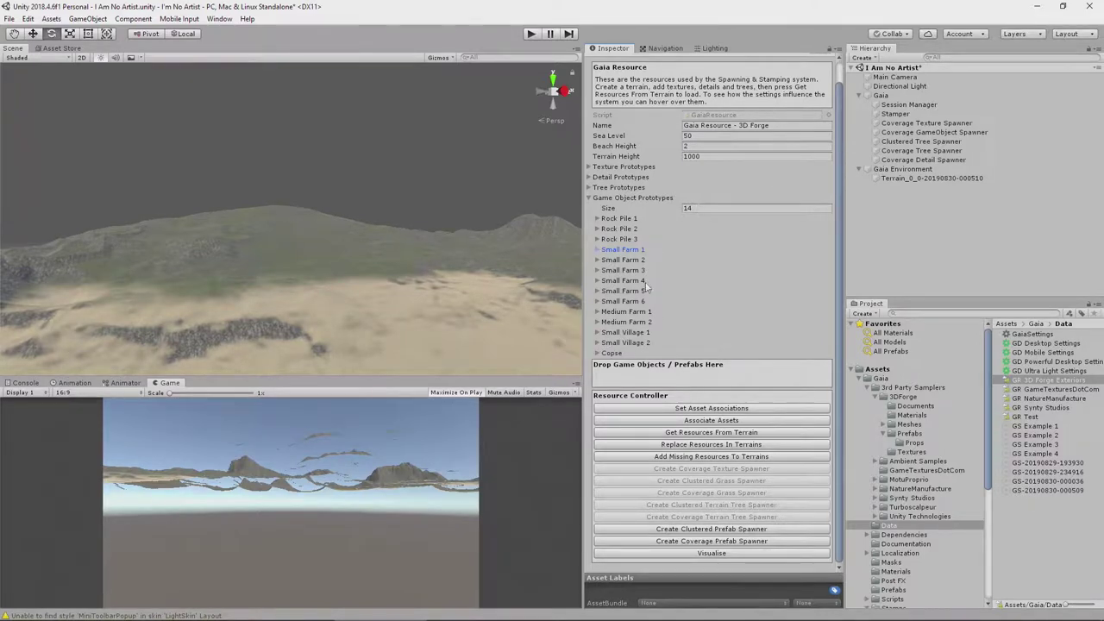
click(935, 133)
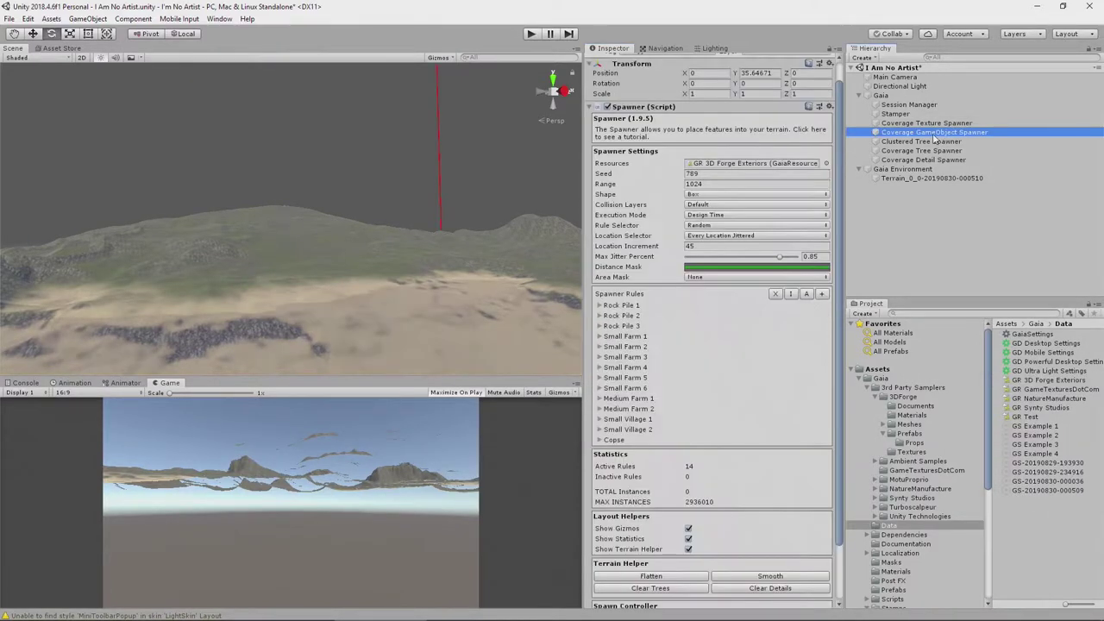
Step: Run Spawn from the Coverage GameObject Spawner, placing 40 instances across the terrain
alt+drag(397, 261, 390, 223)
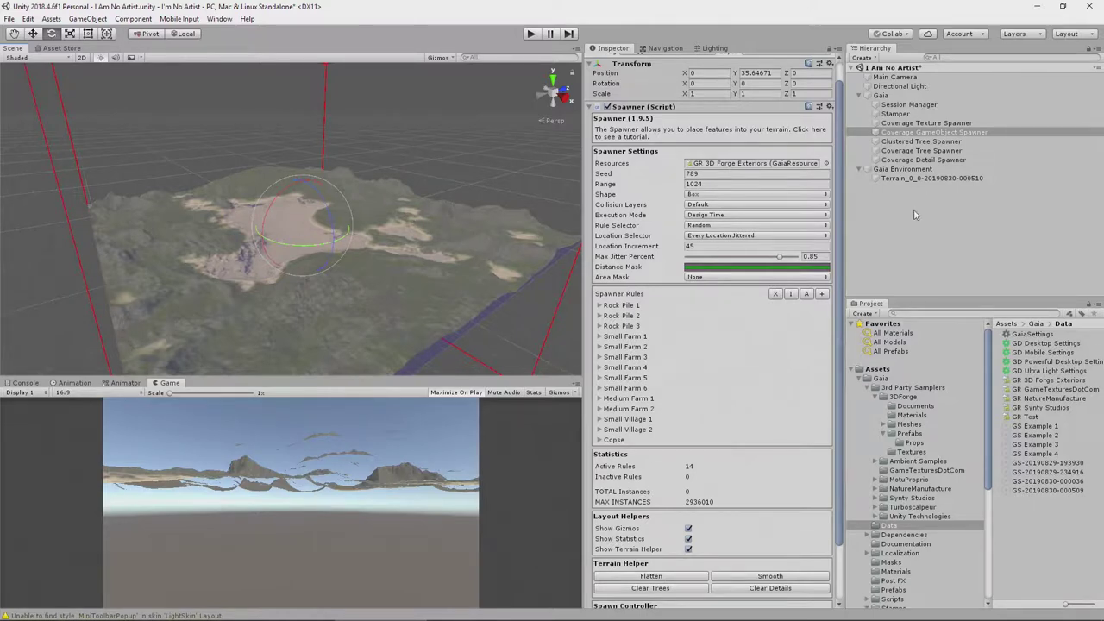
scroll(718, 490, down, 2)
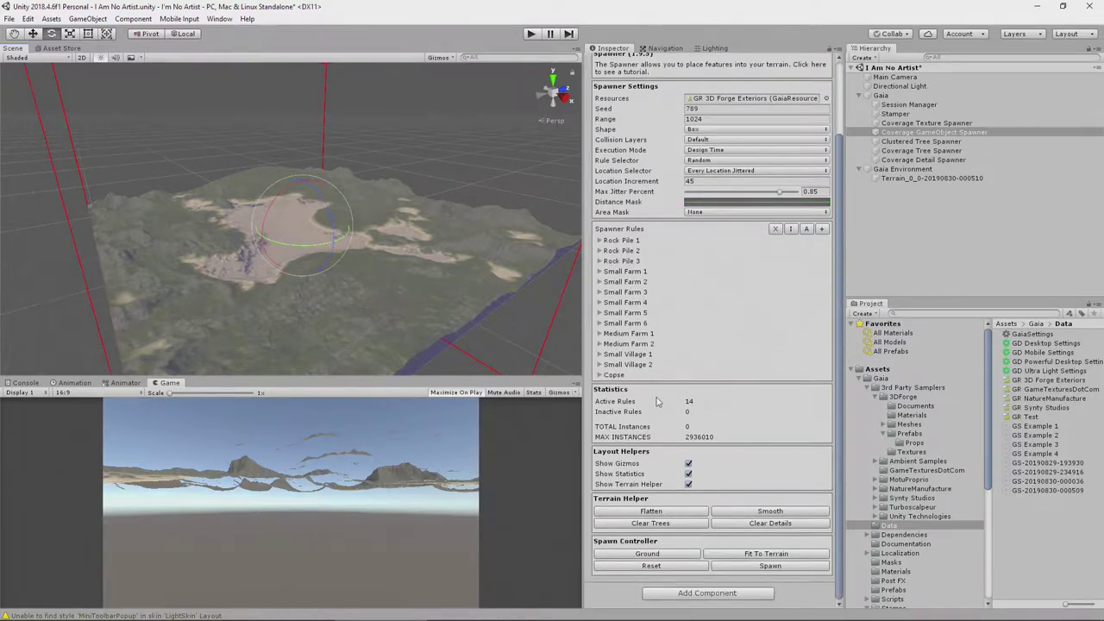
click(757, 567)
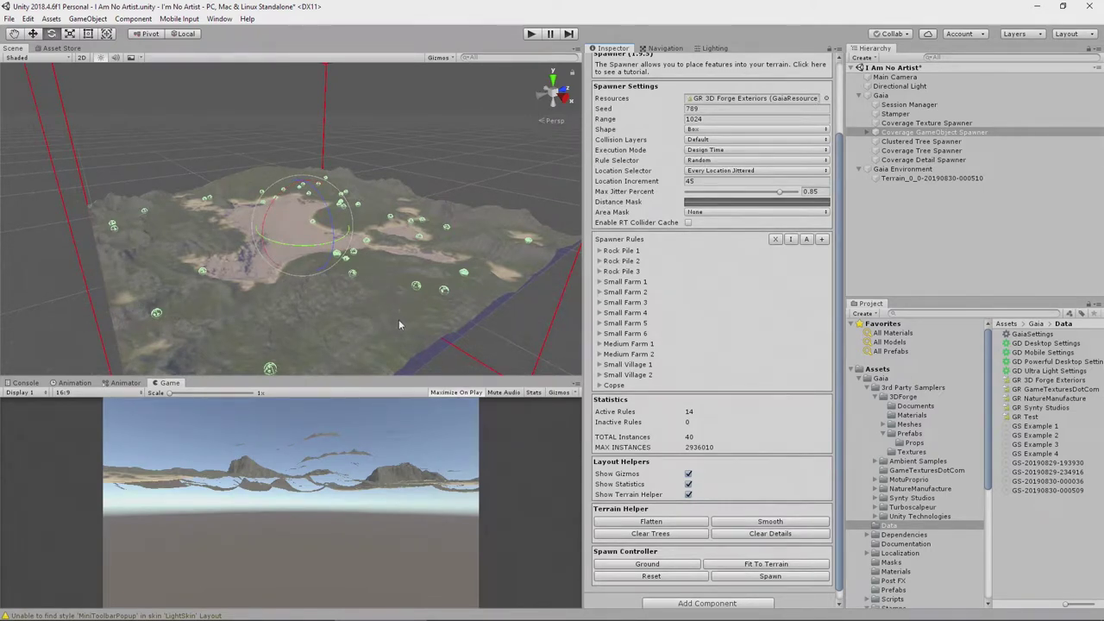
Step: Zoom in on the spawned rock piles on the slopes and view the ridge from low down
alt+drag(398, 324, 405, 434)
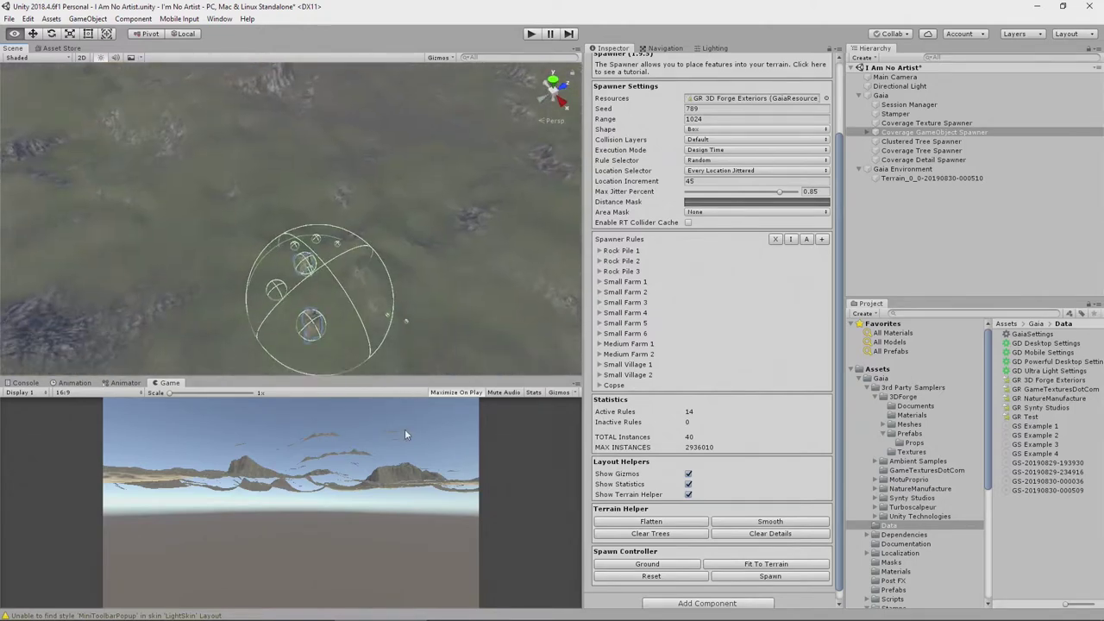
click(462, 344)
scroll(463, 344, up, 3)
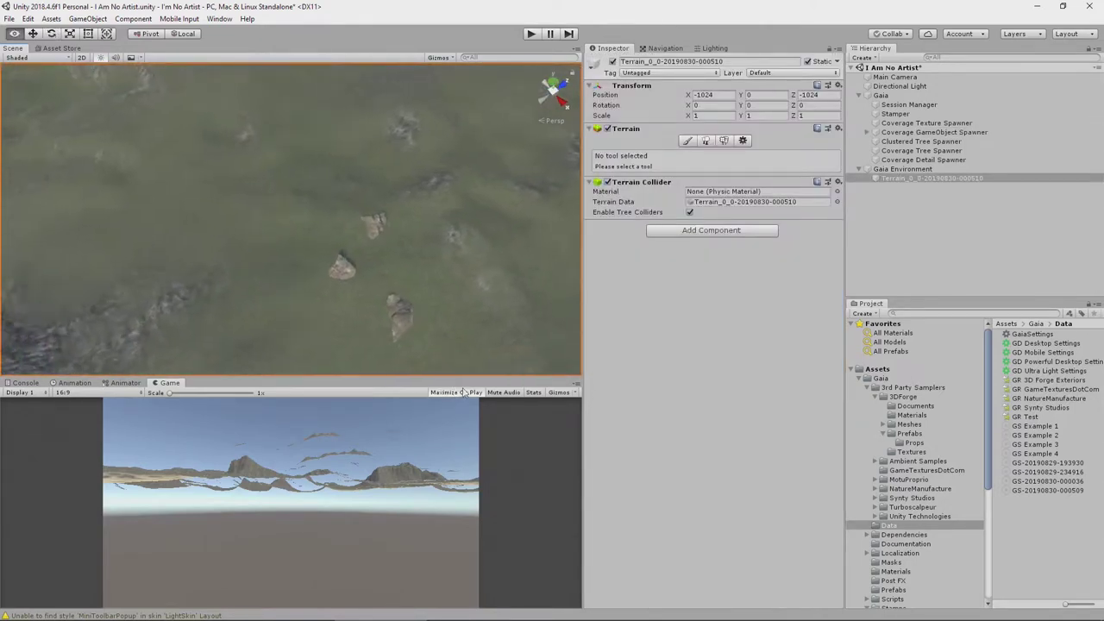
alt+drag(463, 393, 407, 209)
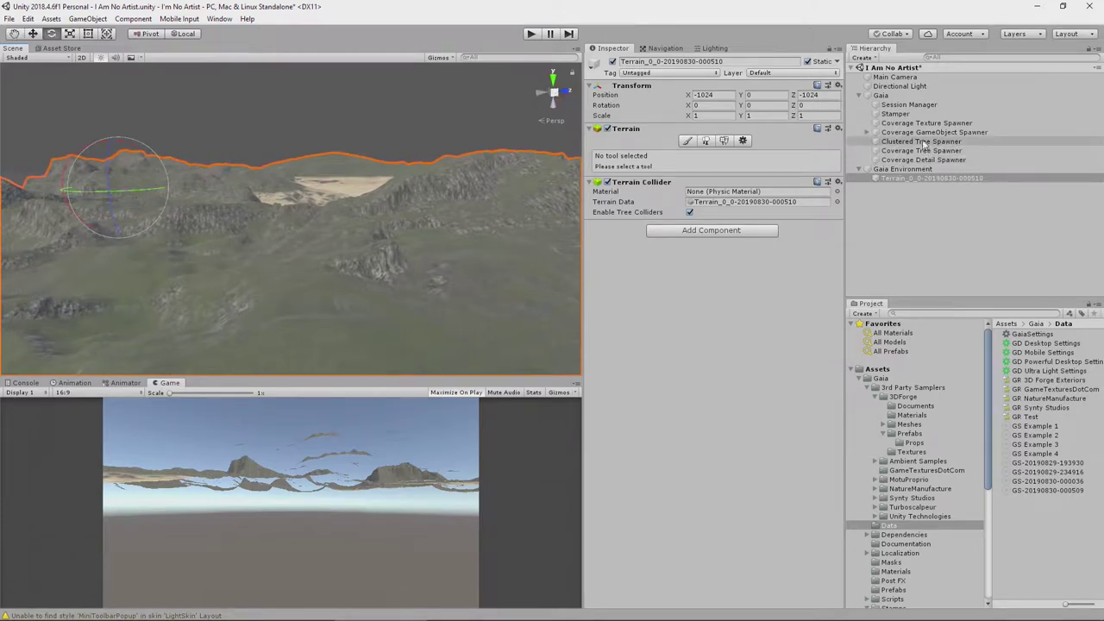
click(924, 134)
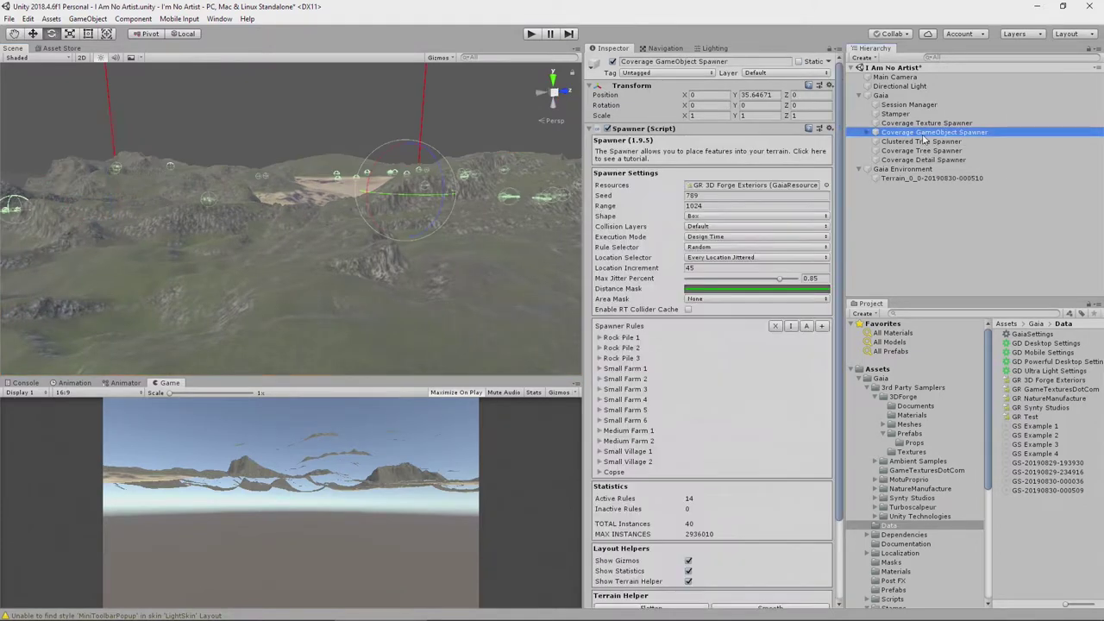
Step: Expand the spawner's Spawned_GameObjects and frame Small Farm 3 in the scene
click(867, 132)
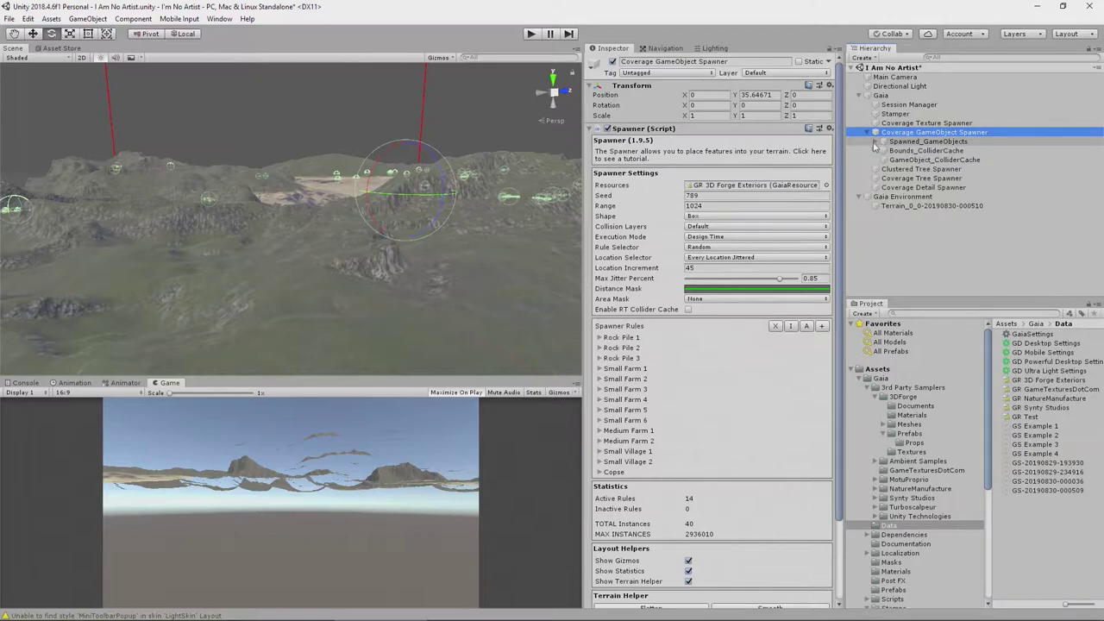
click(876, 142)
double_click(917, 196)
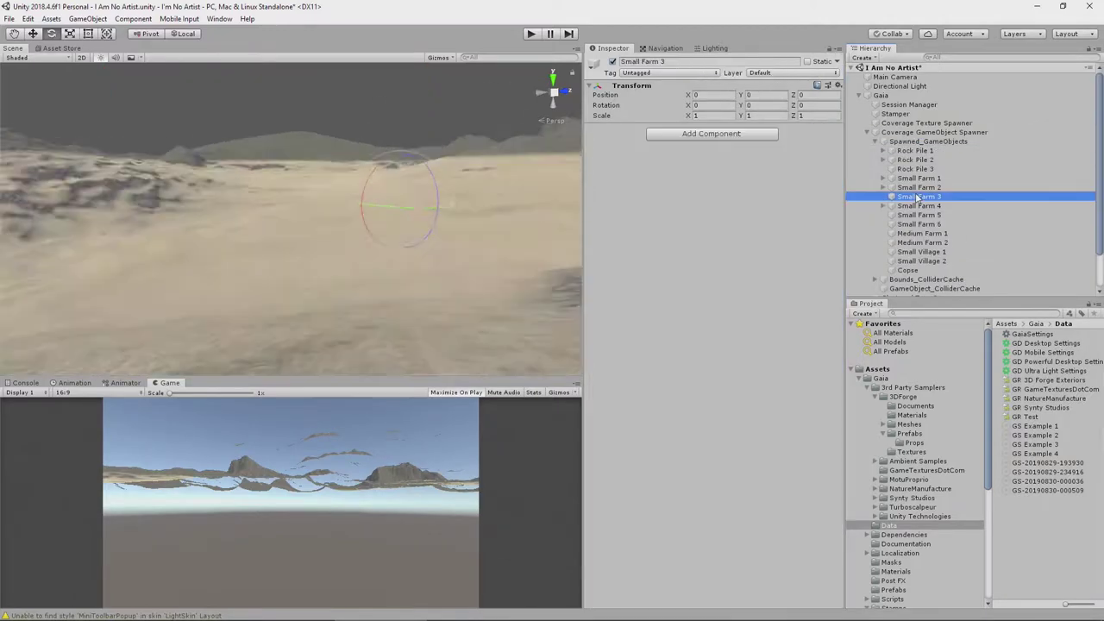
alt+drag(462, 230, 472, 262)
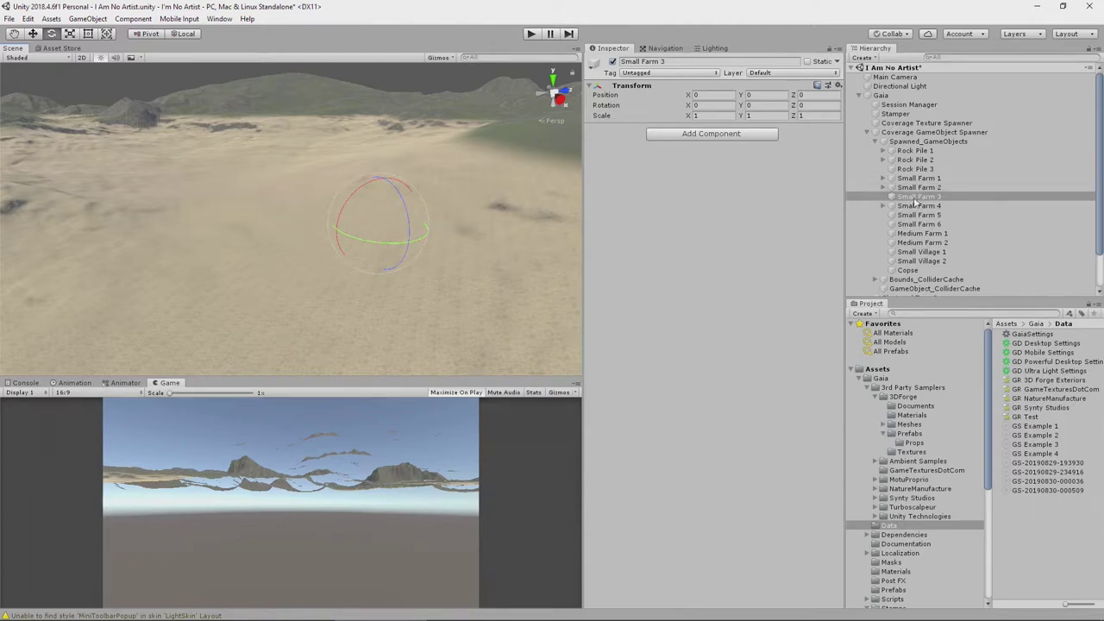
Step: Expand Small Farm 2 to list its farmhouse, stable, wagon and fences
click(916, 187)
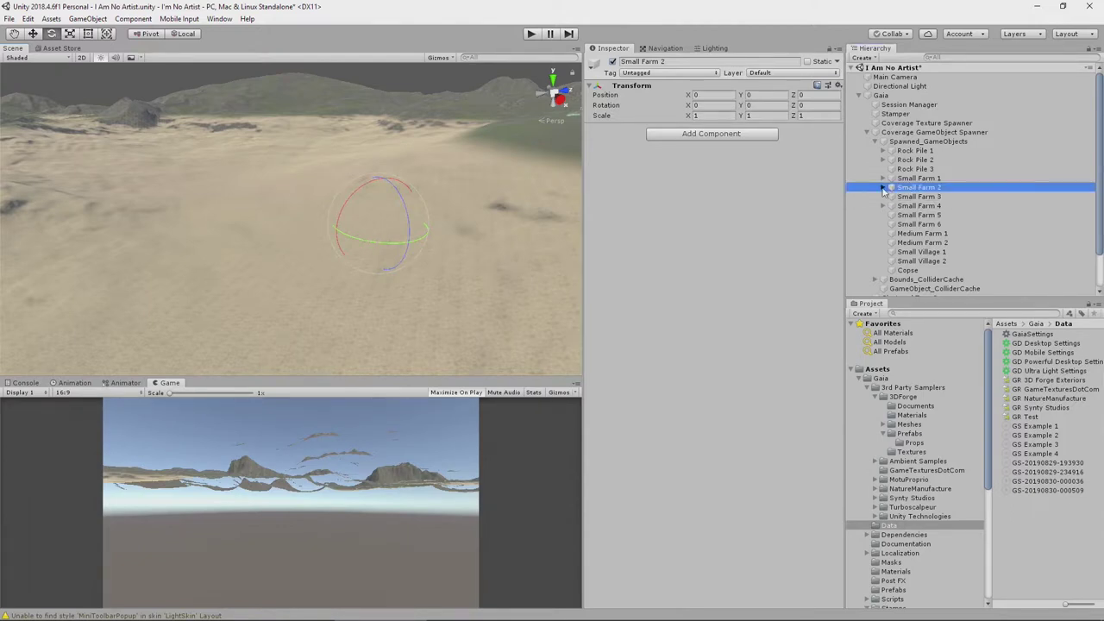
click(891, 187)
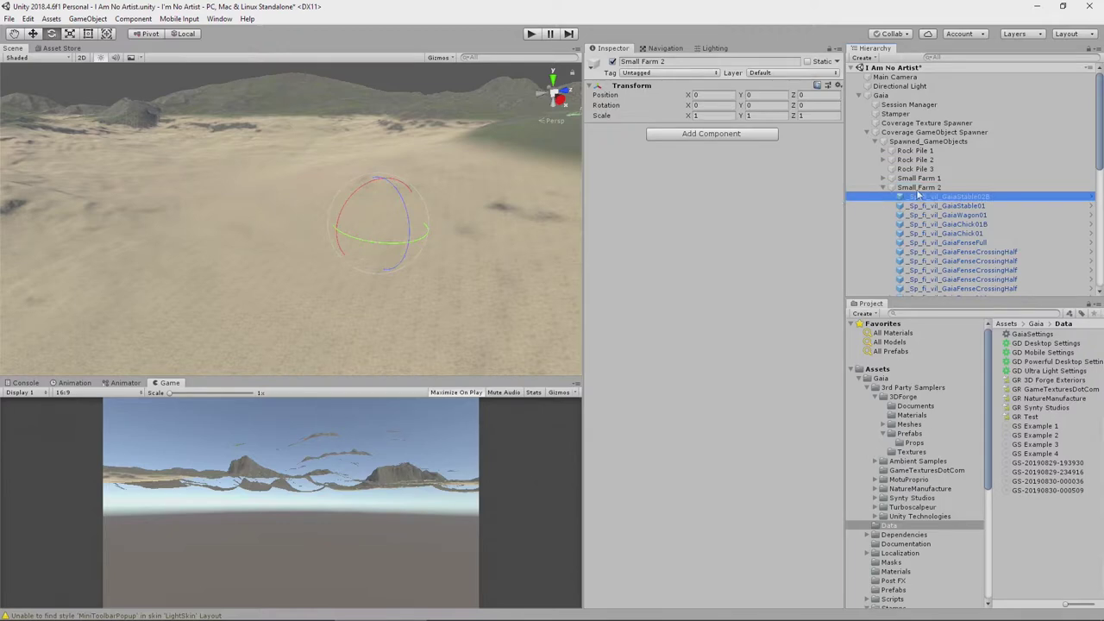
double_click(922, 199)
Step: Orbit around Small Farm 2's stable to view its farmhouse, fenced yard and wagon
alt+drag(488, 286, 490, 291)
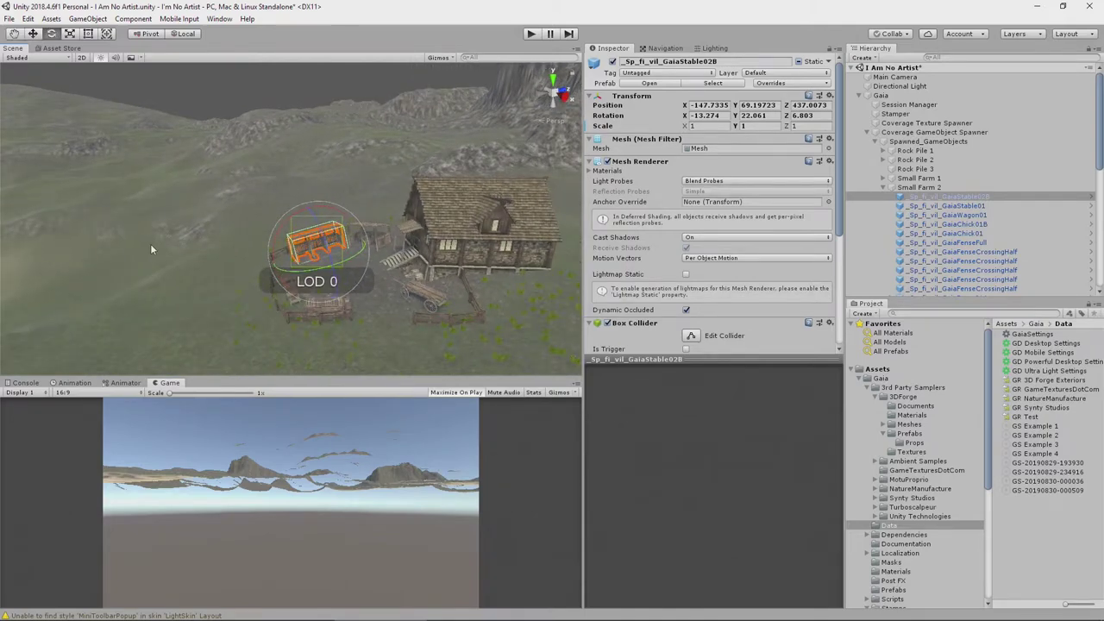
click(346, 336)
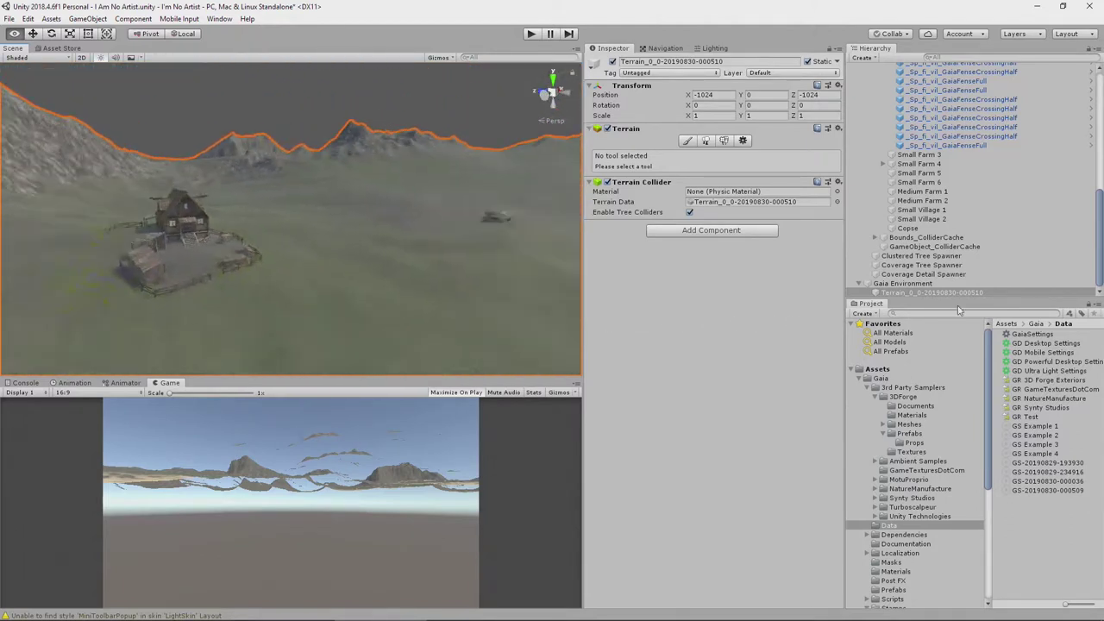
Step: Expand Small Farm 4 and frame its _Sp_fi_vil_GaiaChick01B object in the scene
shift+click(878, 165)
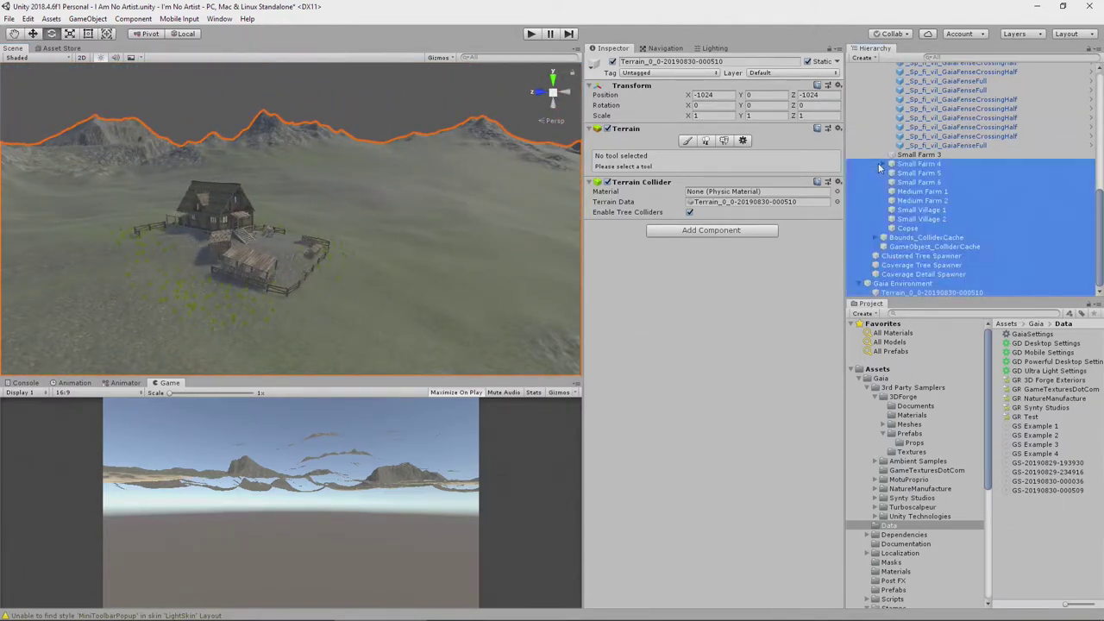
shift+click(921, 192)
key(f)
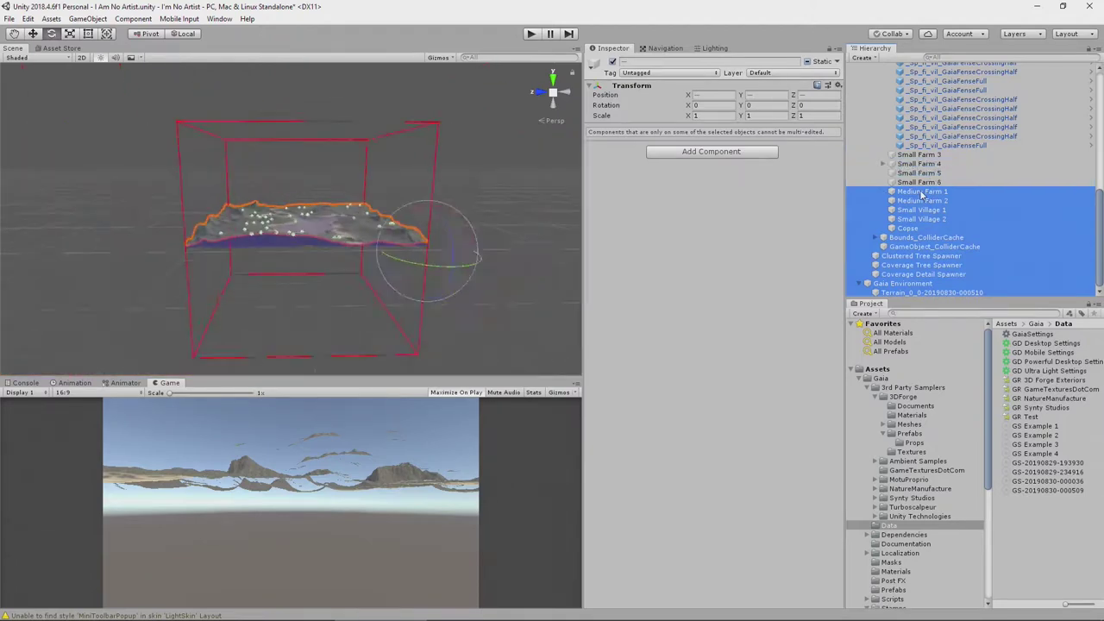
click(883, 165)
shift+click(925, 193)
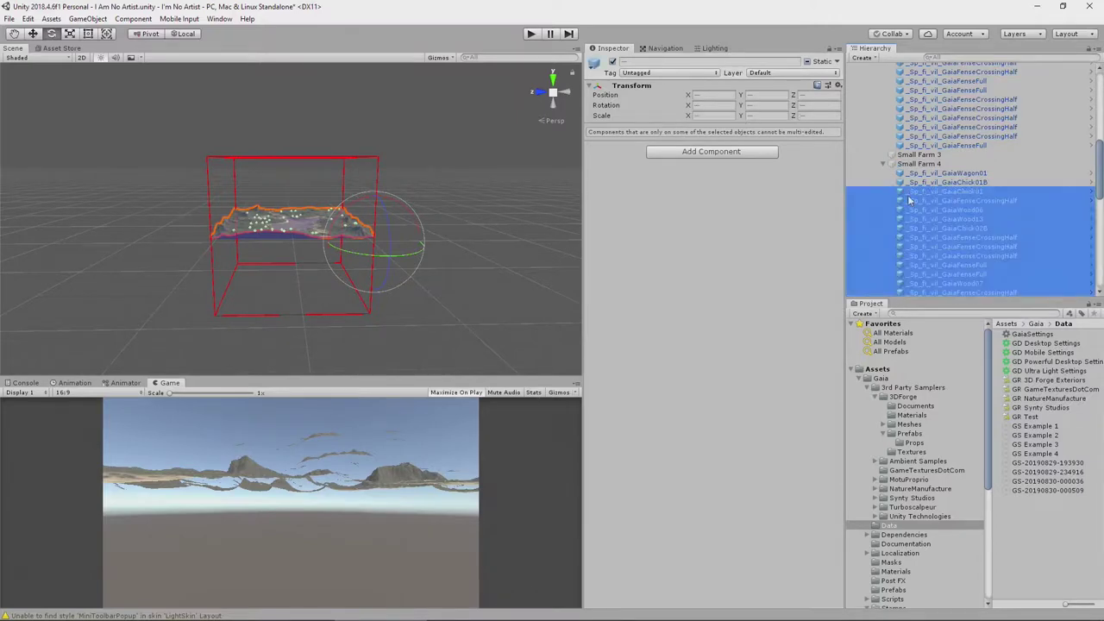
click(930, 182)
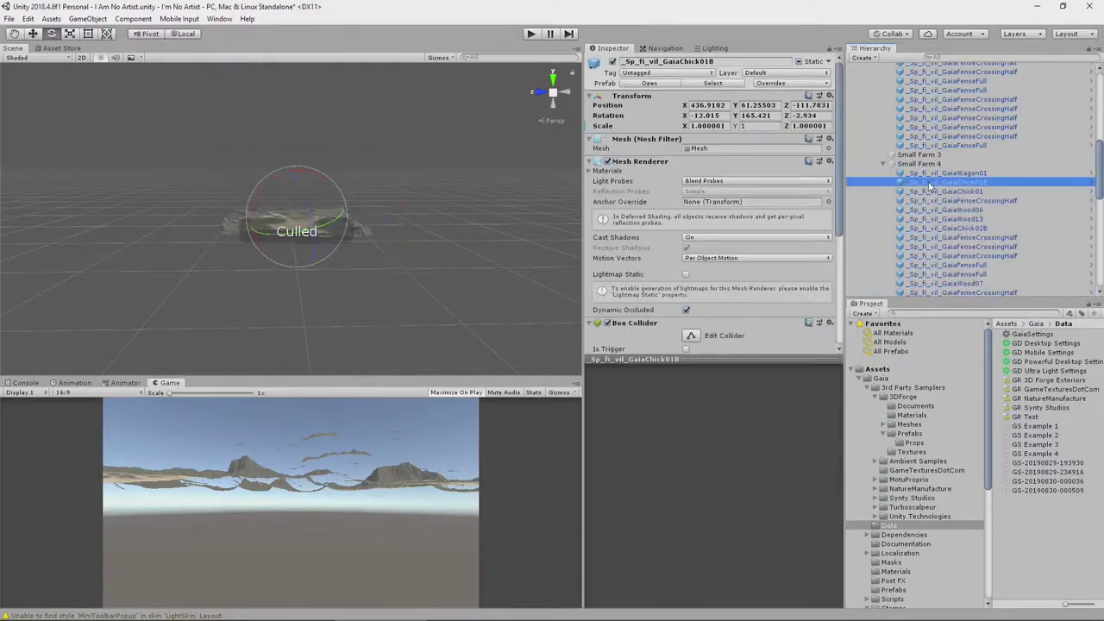
key(f)
Step: Fly around Small Farm 4's farmhouse, sheds and fences toward the ridge horizon
right_drag(384, 274, 363, 298)
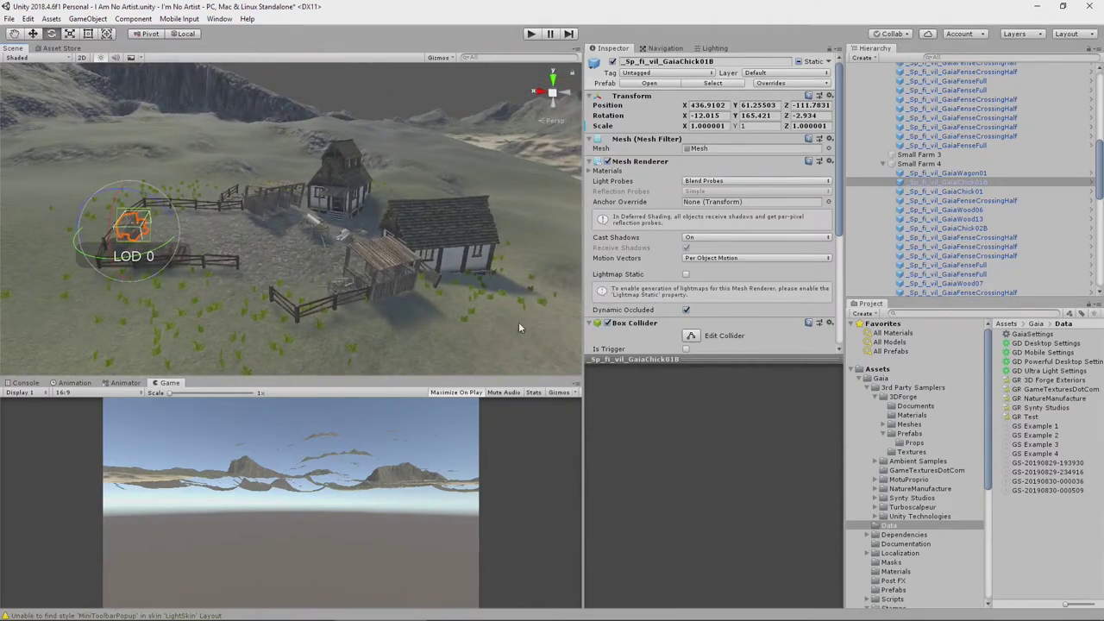
click(518, 328)
right_drag(519, 328, 403, 320)
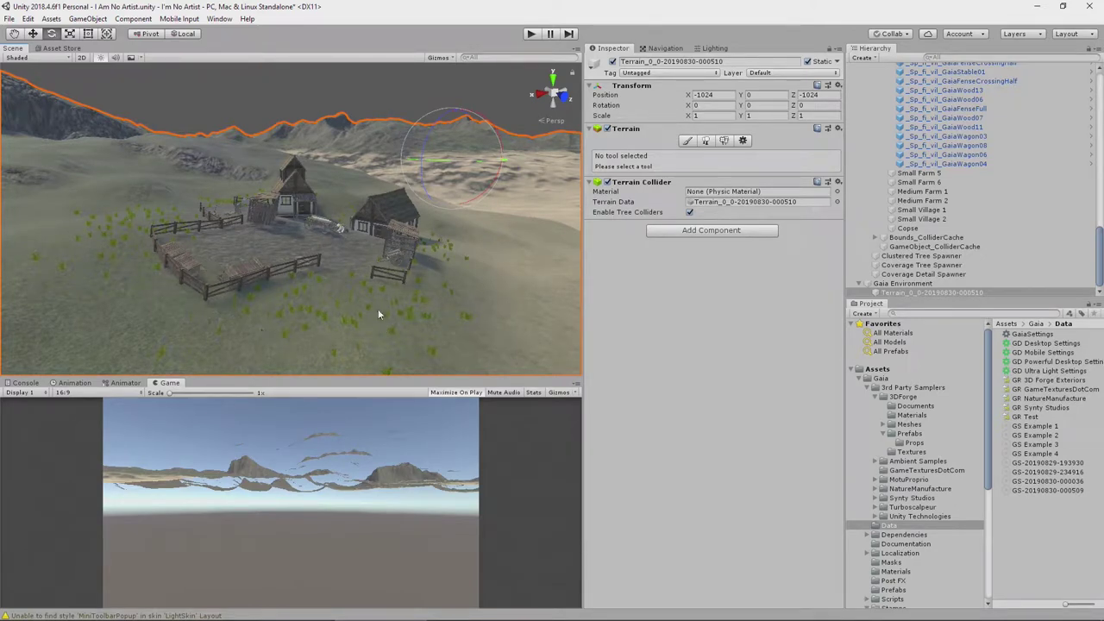
right_drag(431, 305, 394, 295)
right_drag(335, 270, 776, 274)
scroll(926, 197, up, 15)
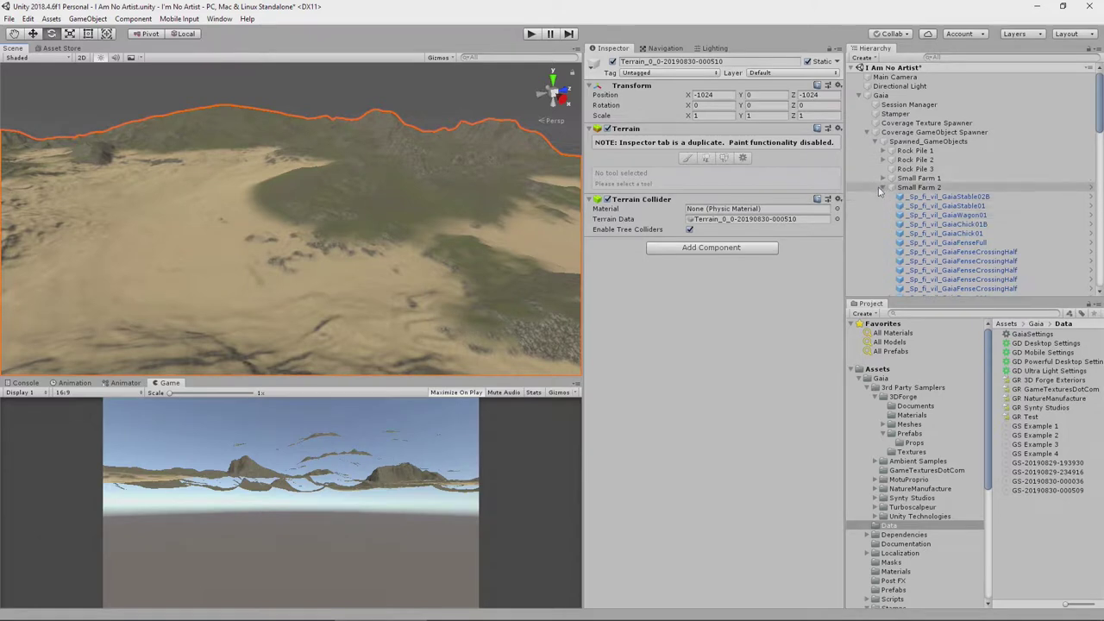
Step: Collapse Small Farm 2, select the Copse spawn, and fly across the sandy terrain toward the hills
click(884, 187)
scroll(901, 216, down, 2)
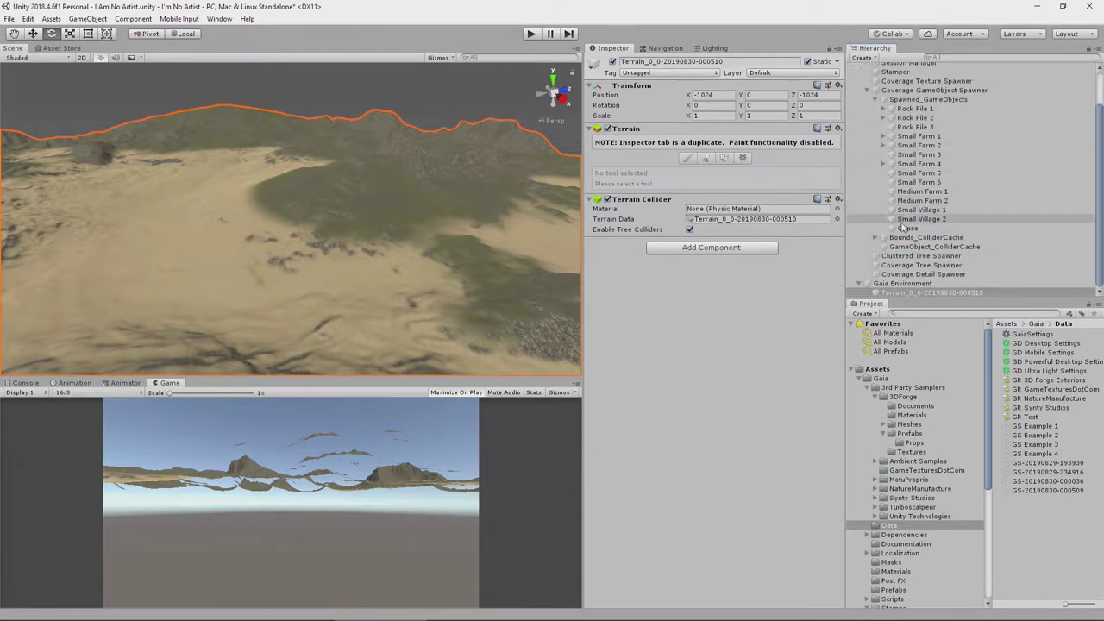
click(907, 228)
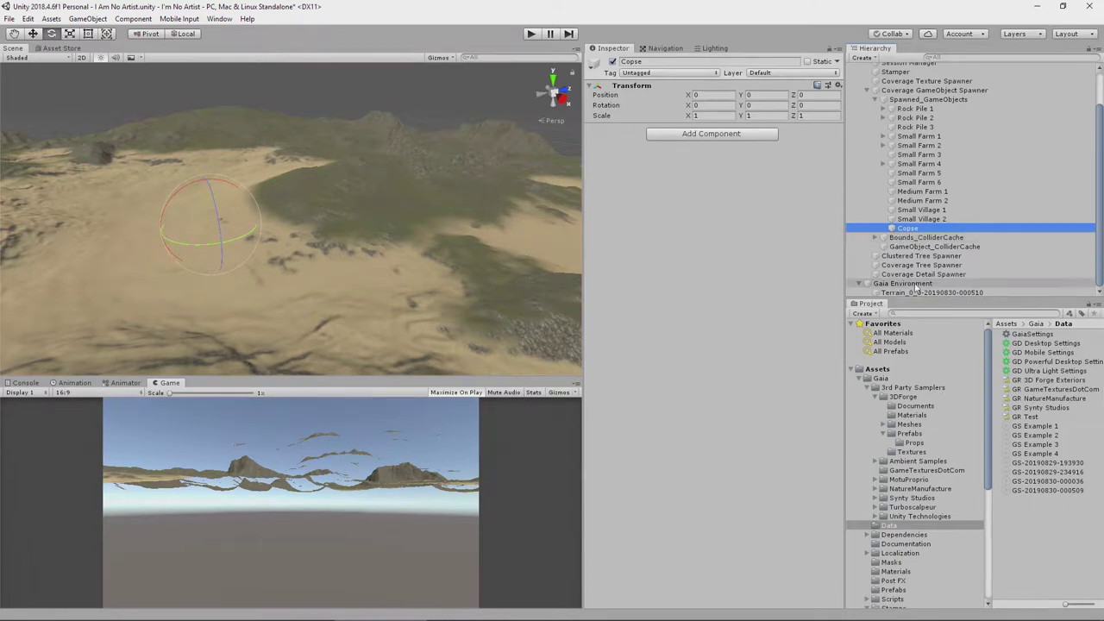
right_drag(436, 268, 321, 315)
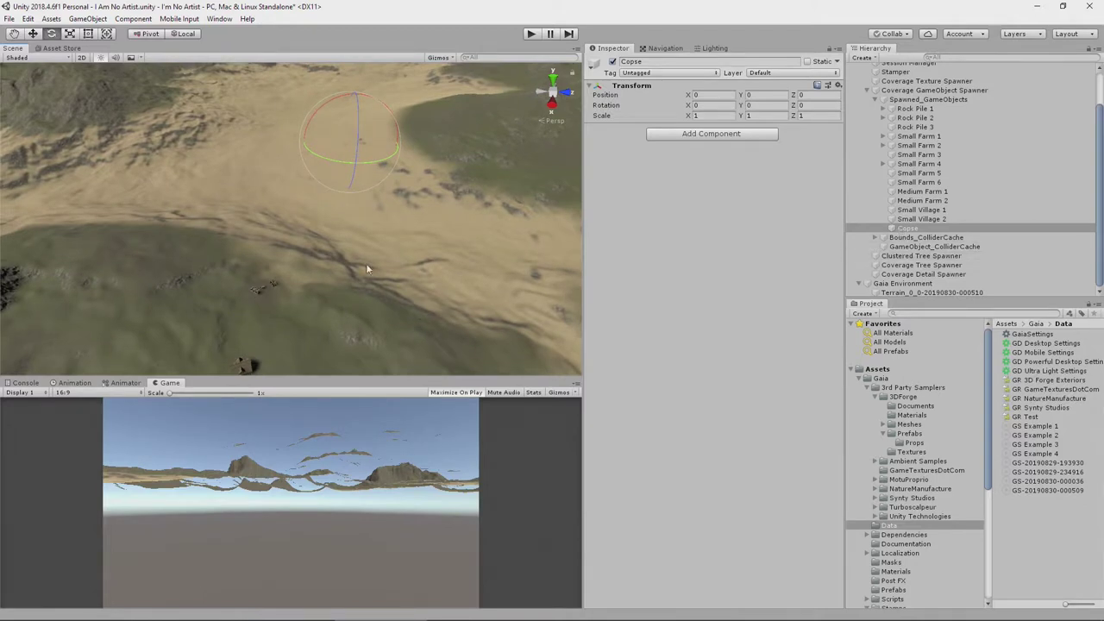
right_drag(367, 270, 369, 228)
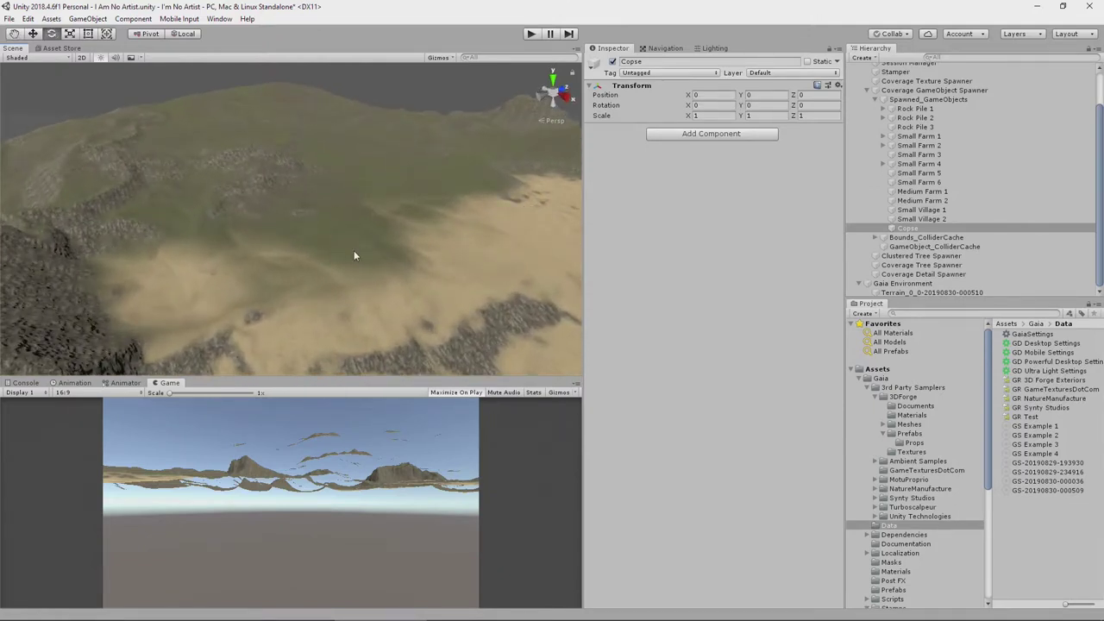
right_drag(301, 259, 560, 251)
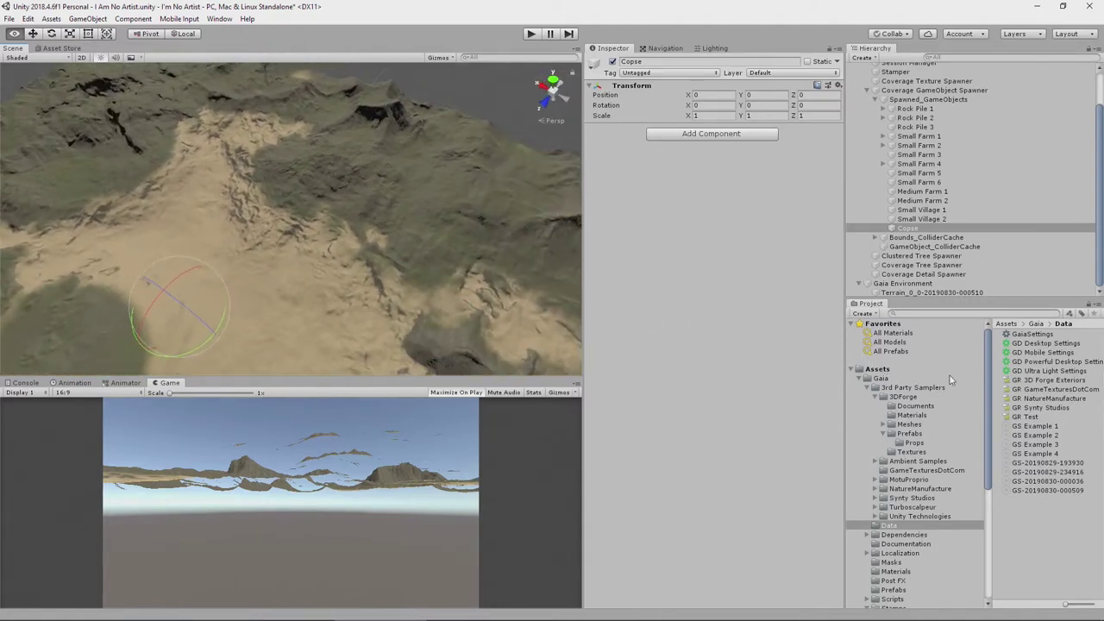
Step: Select the Spawned_GameObjects group and orbit around the terrain to view the placed objects
click(940, 100)
alt+click(400, 307)
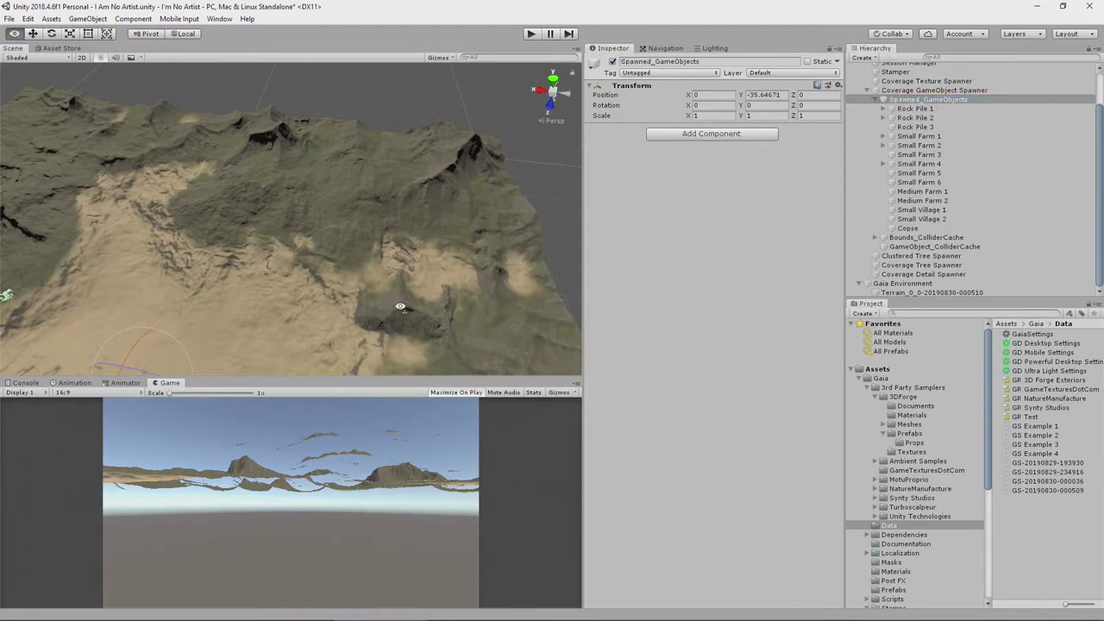
alt+drag(400, 306, 343, 336)
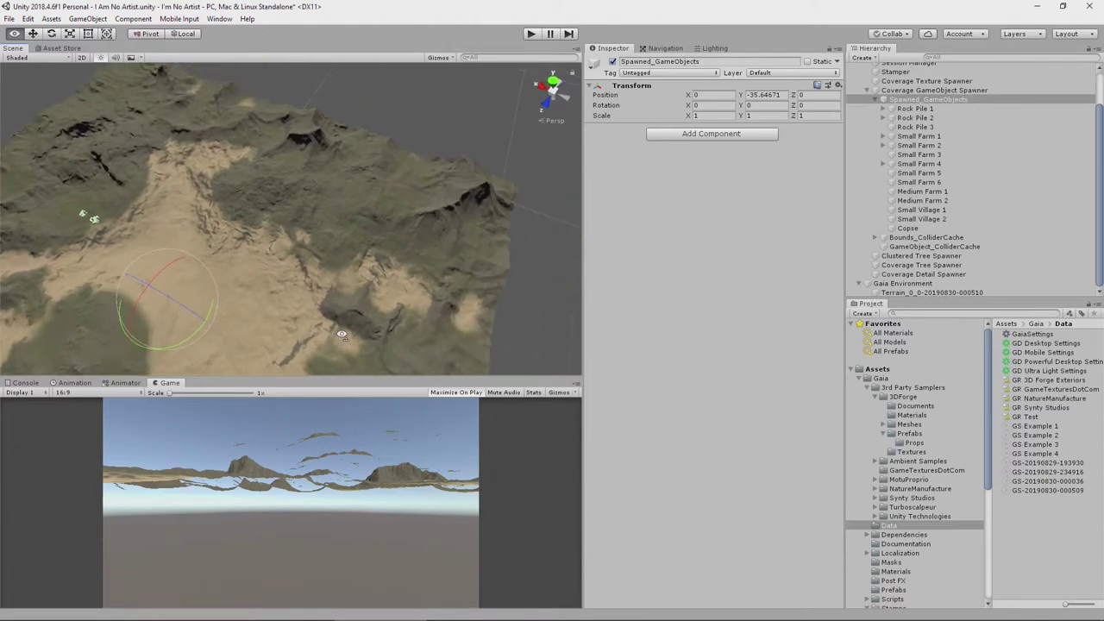
Step: Inspect the Coverage GameObject Spawner's coverage overlay, then return the selection to Spawned_GameObjects
click(910, 90)
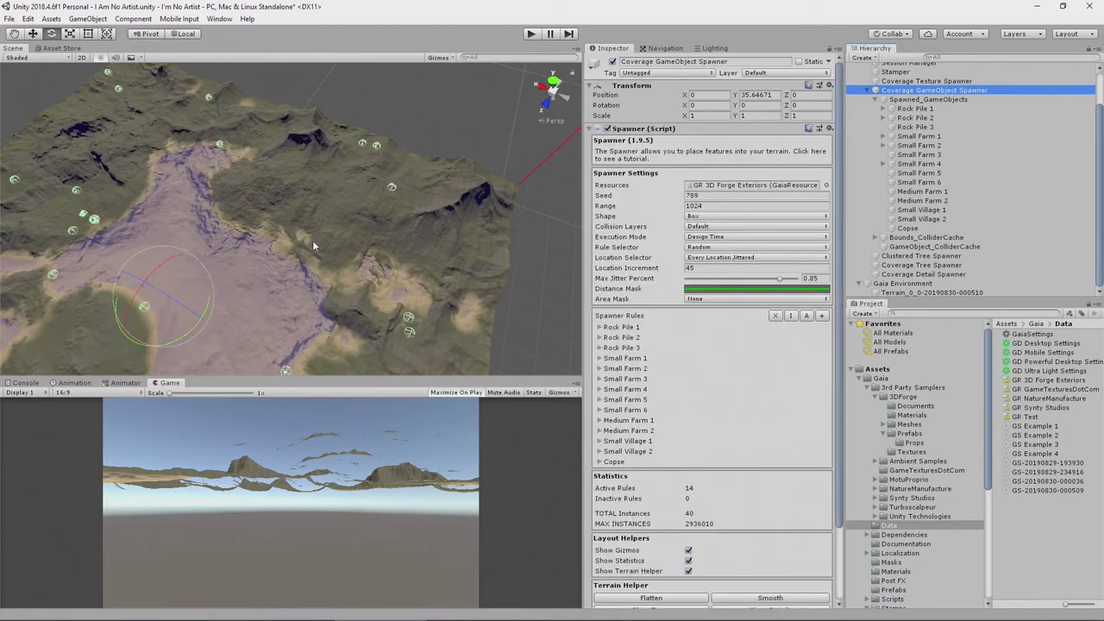
alt+drag(313, 240, 343, 211)
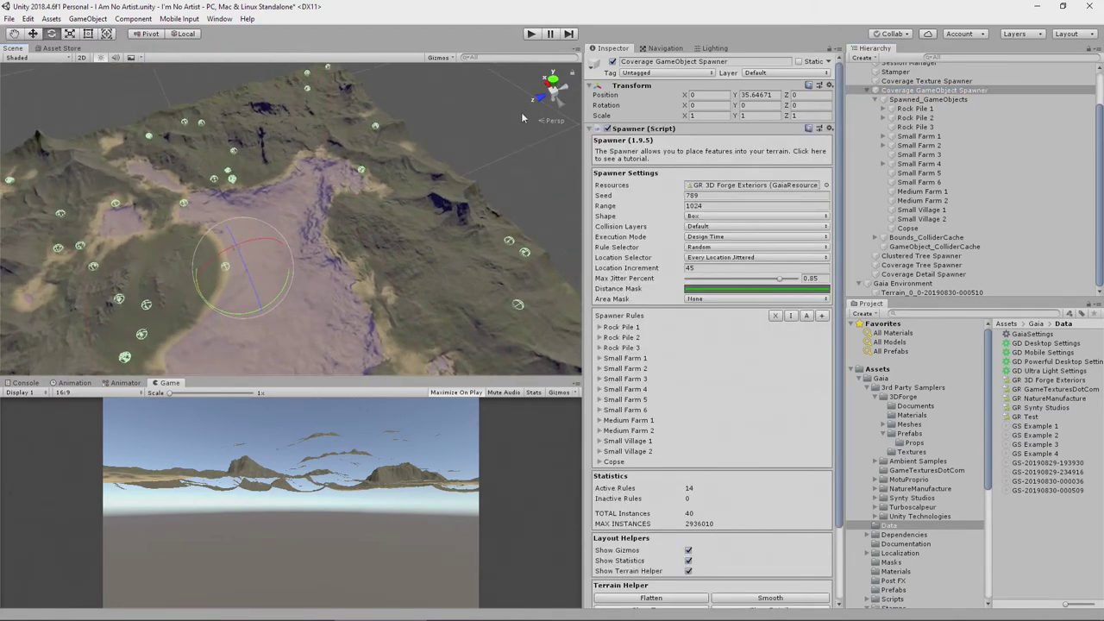
key(ctrl+z)
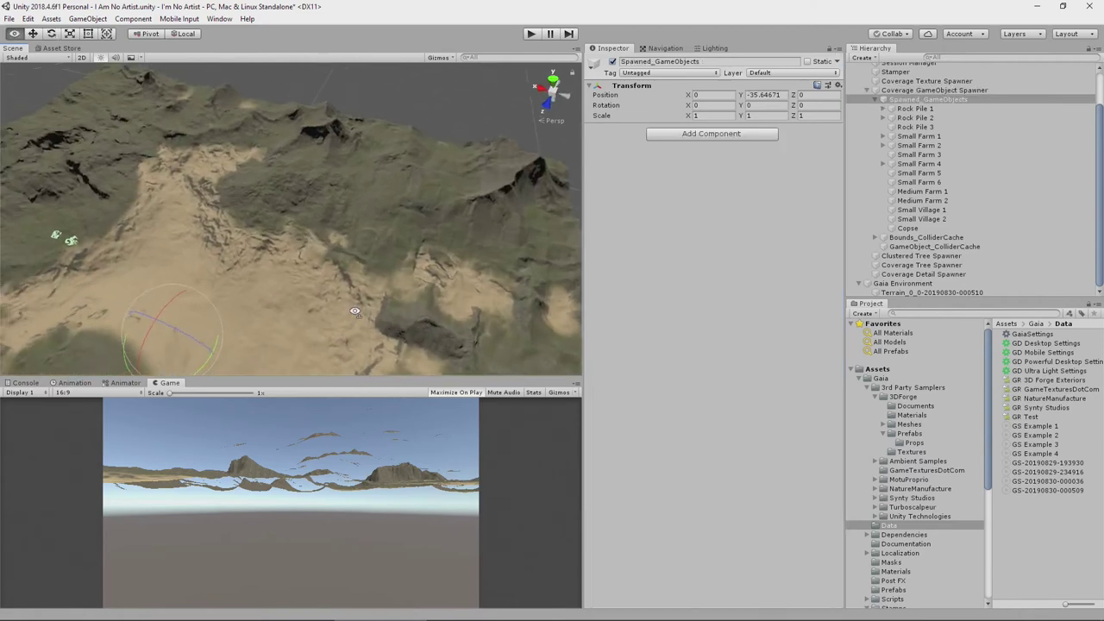